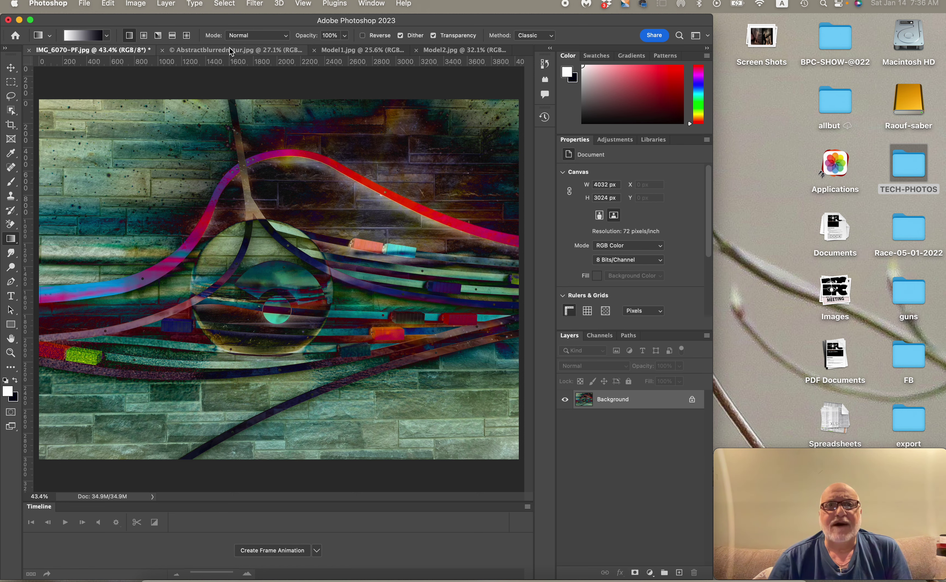
Step: Look through the open images and clear the existing selection around the woman in Model2.jpg
click(229, 48)
click(344, 48)
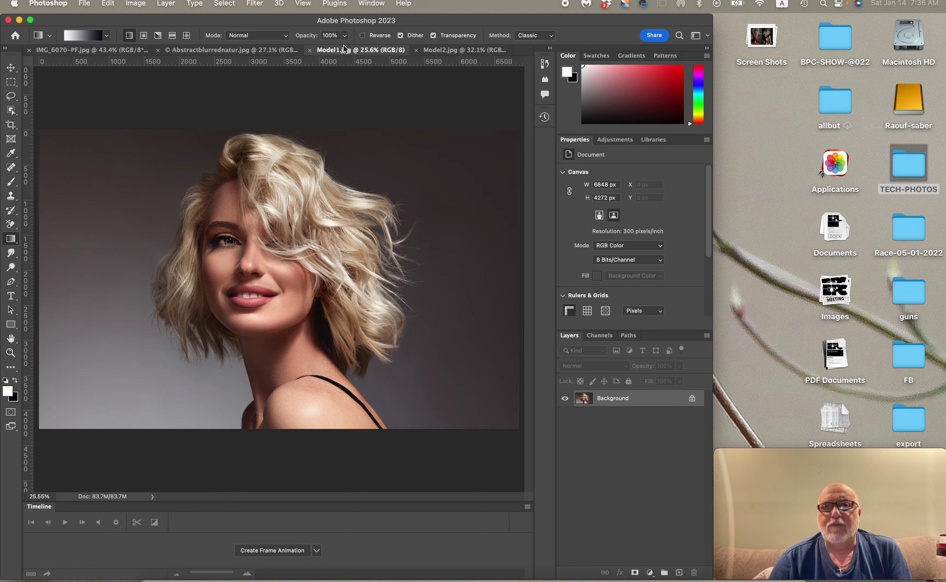
click(427, 51)
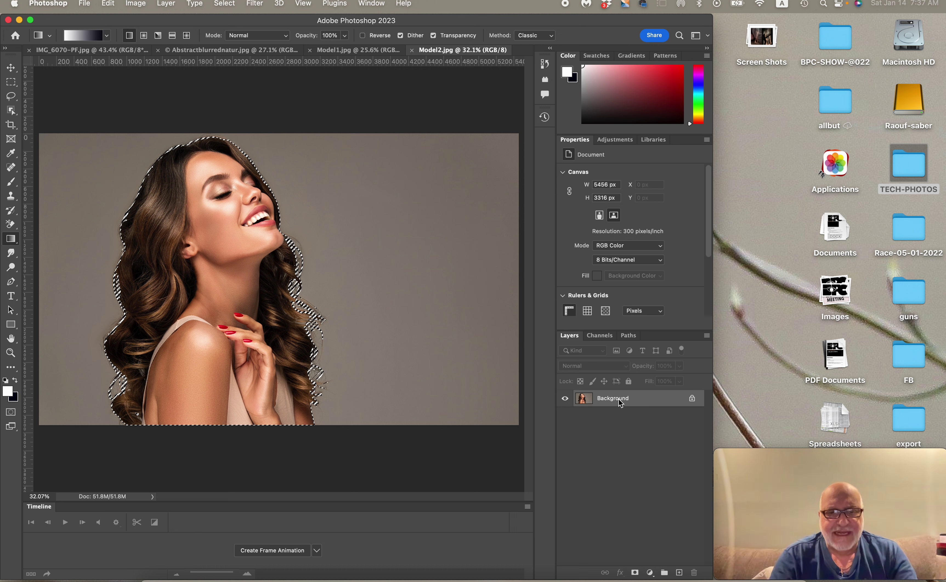
key(super+d)
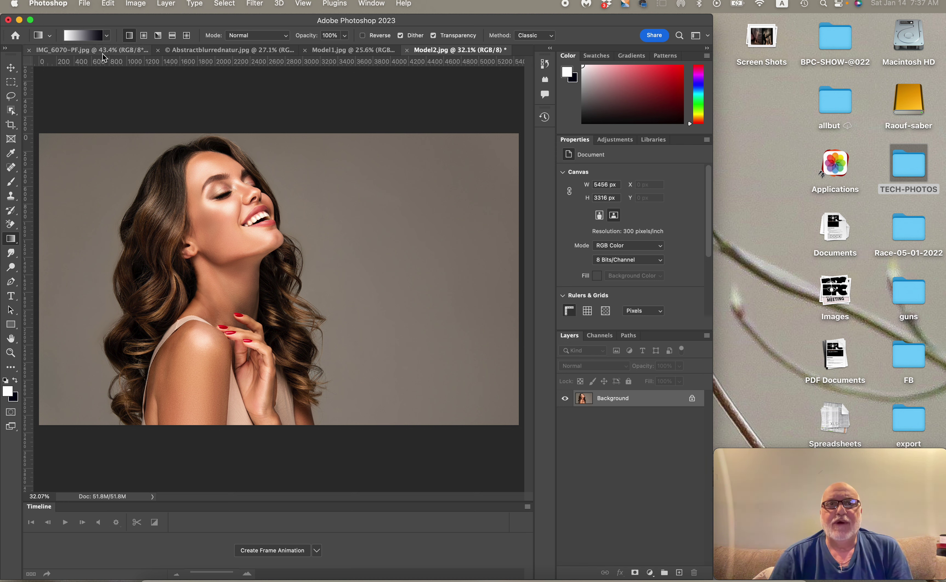
Step: Select the woman with the Object Selection tool and copy her into IMG_6070-PF.jpg, accepting the color profile conversion
click(12, 116)
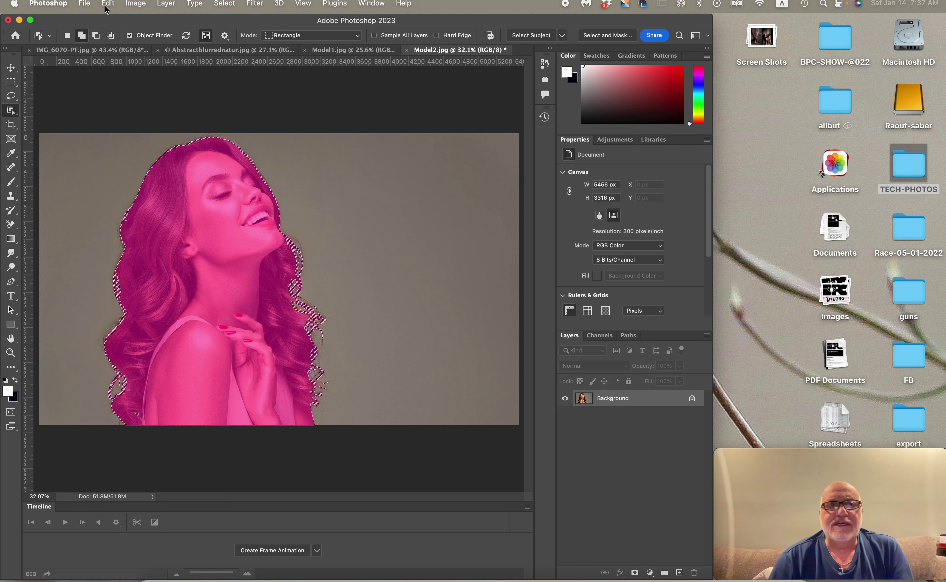
click(12, 70)
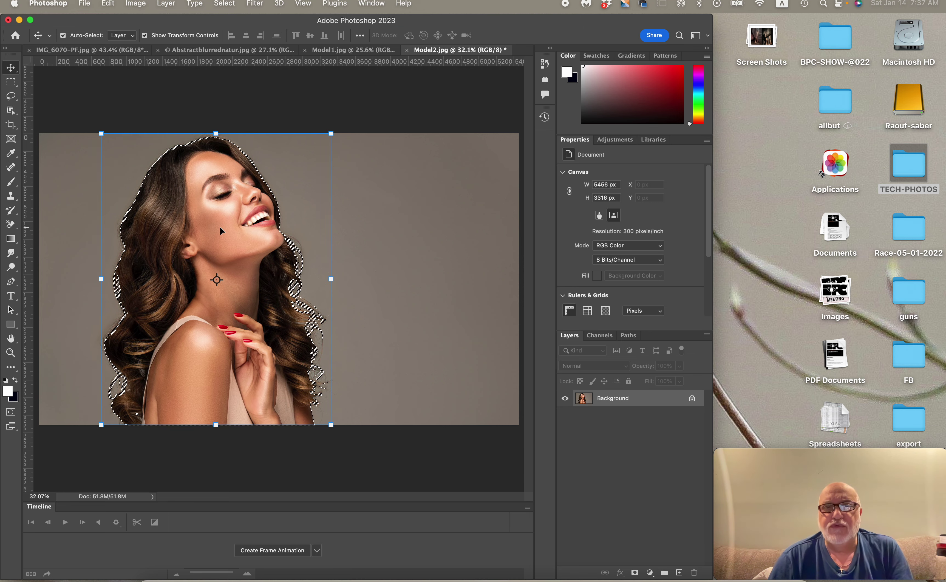
drag(219, 230, 272, 291)
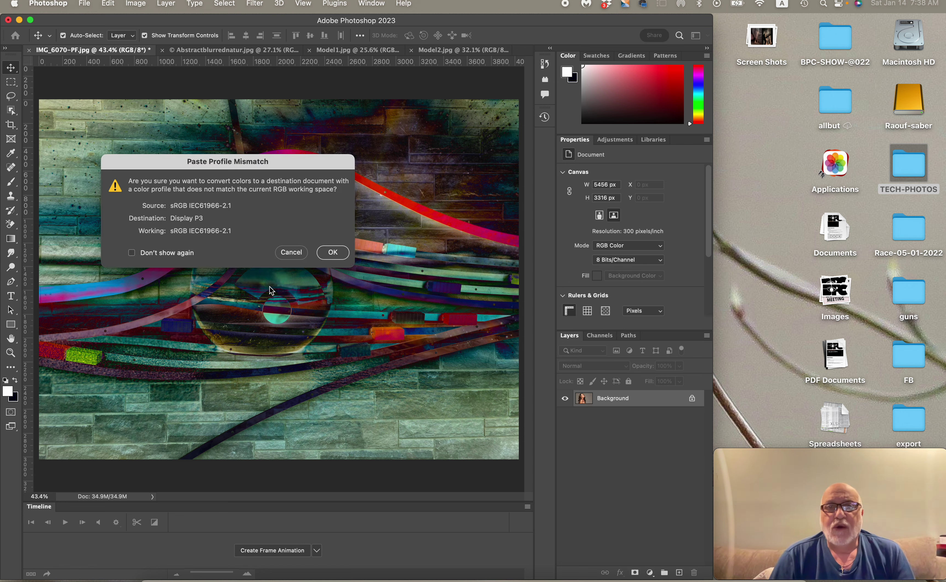
click(332, 252)
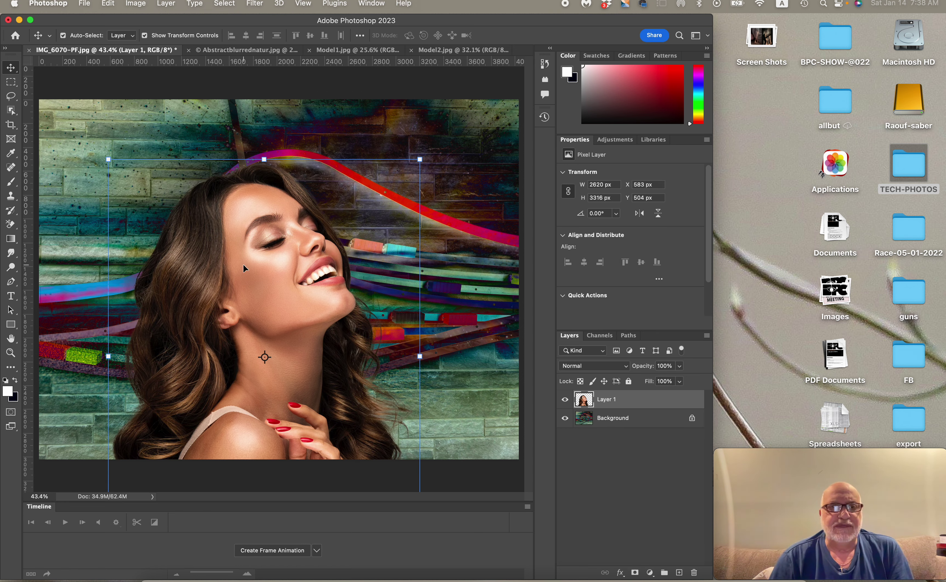
Step: Scale the woman's layer to about 98.36% and move it so her head sits near the canvas's upper edge
mouse_move(243, 268)
mouse_down()
mouse_move(303, 205)
mouse_move(238, 114)
mouse_move(359, 340)
mouse_move(245, 316)
mouse_move(256, 240)
mouse_move(252, 279)
mouse_up()
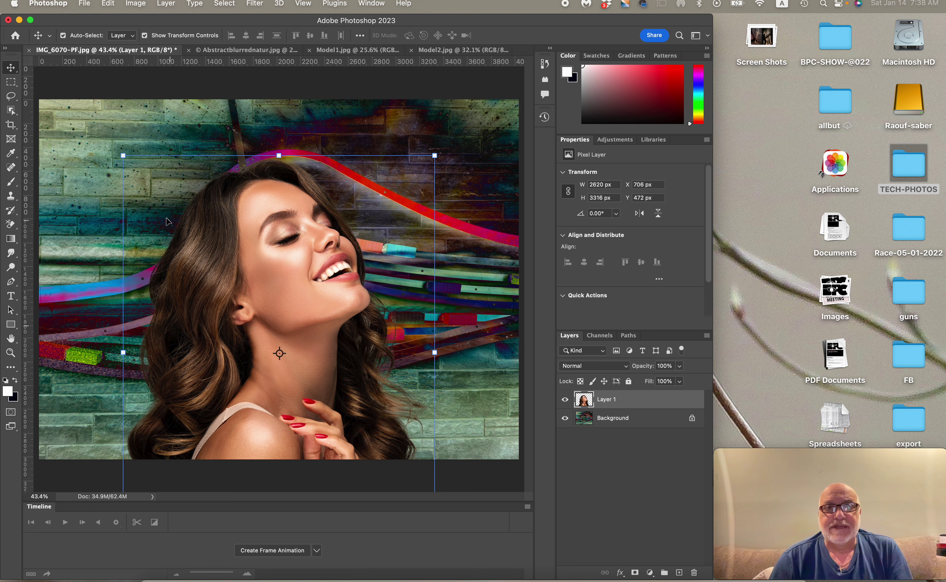
drag(118, 152, 95, 187)
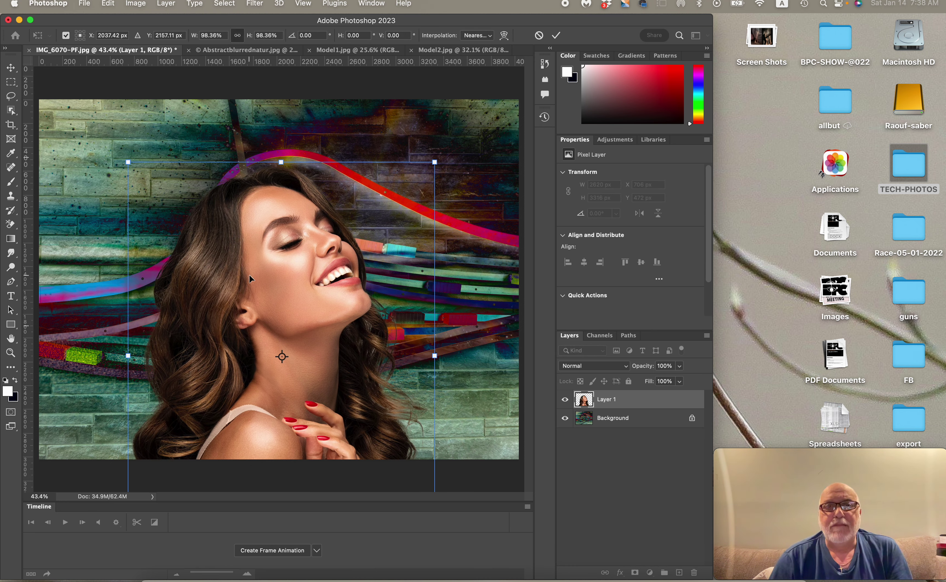
drag(250, 278, 236, 190)
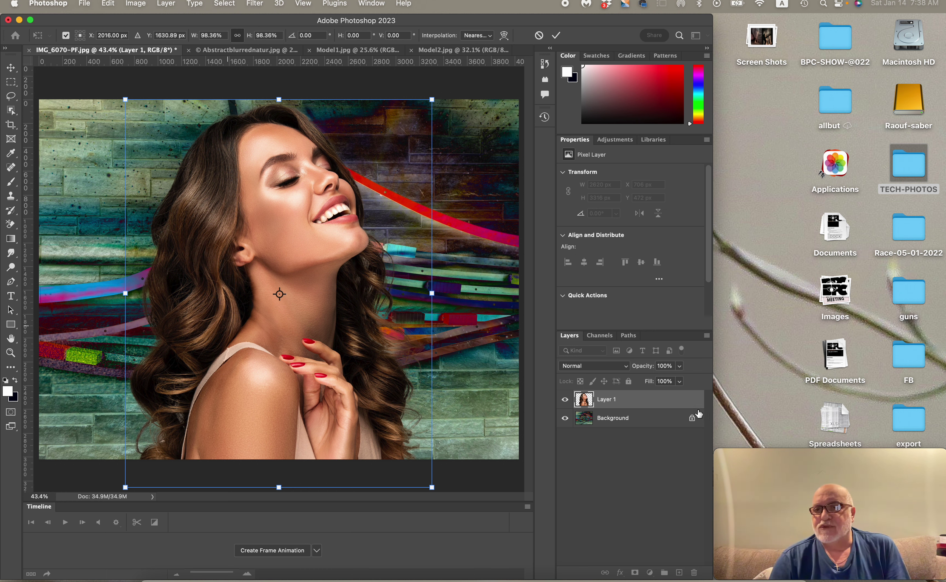
Step: Unlock the background layer and set the blend mode of the woman's layer to Lighten
click(692, 417)
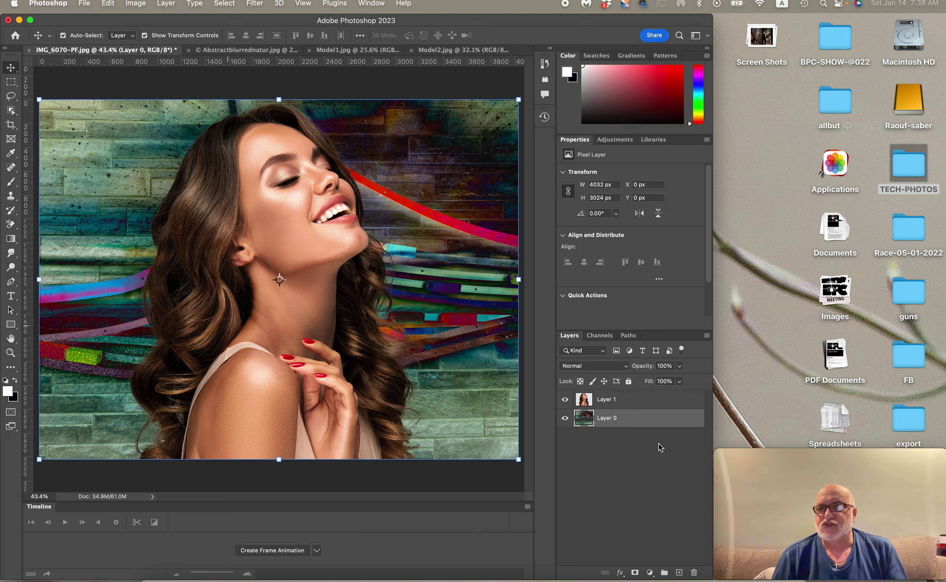
click(613, 401)
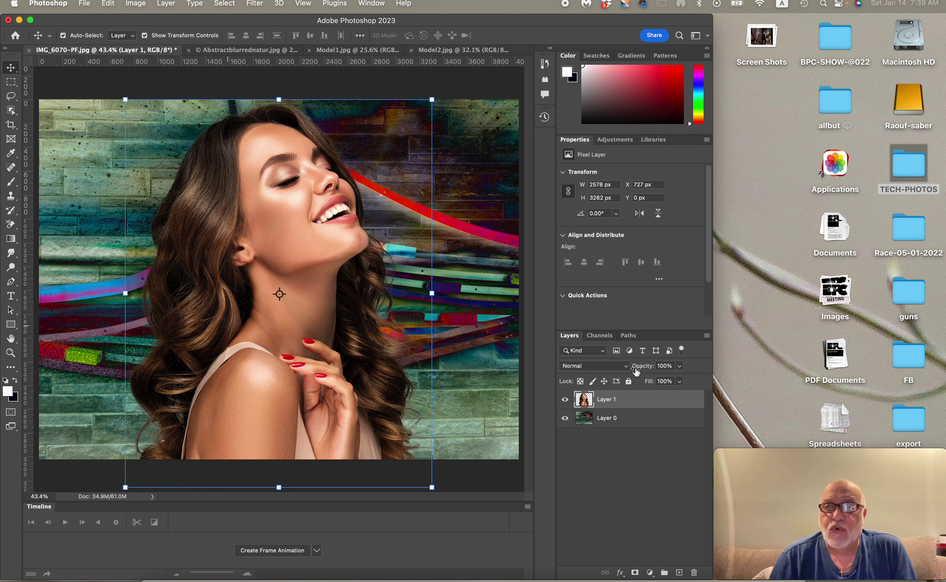
click(626, 367)
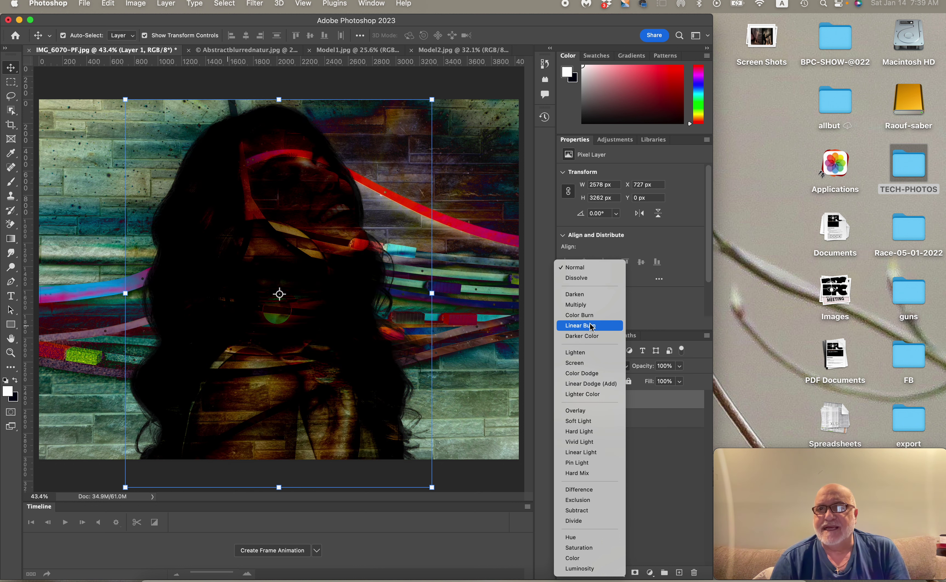
click(584, 353)
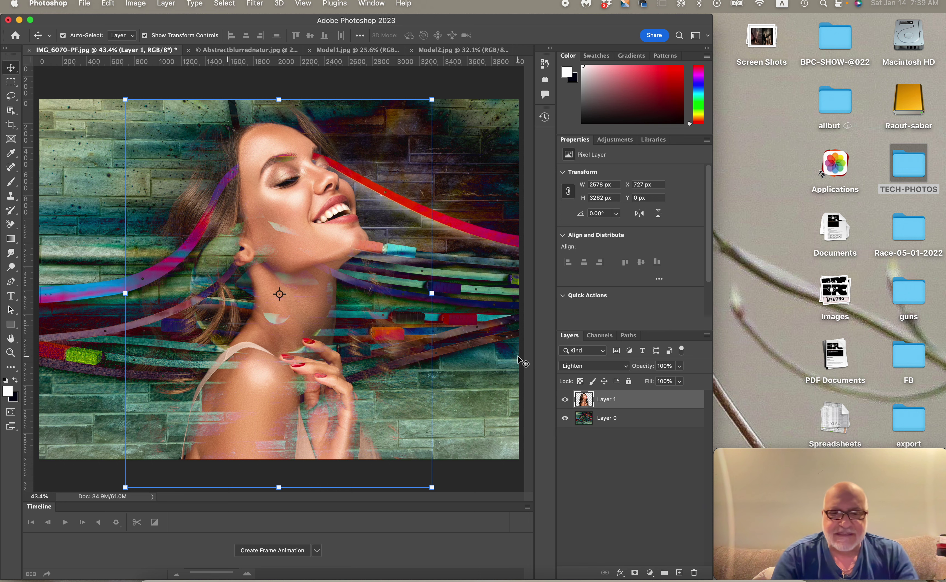
Step: Return the woman's layer to the Normal blend mode
key(super)
key(super)
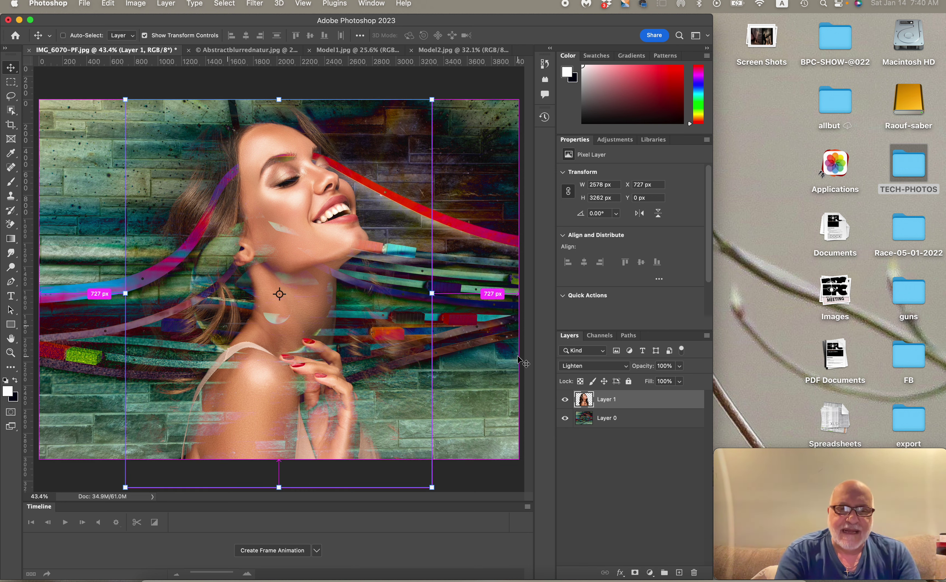
key(alt+shift+n)
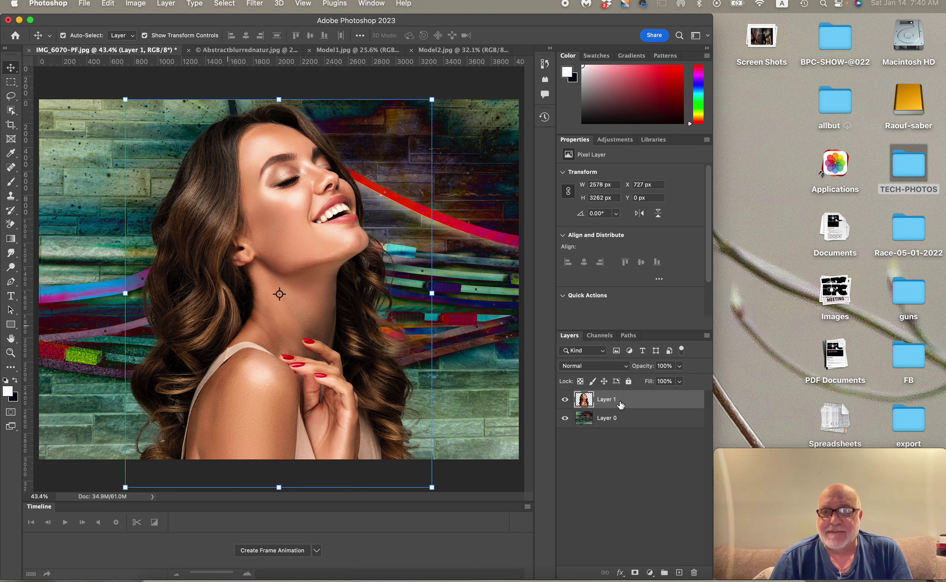
Step: Place the woman's layer beneath the brick wall image and clip the wall image to her silhouette
drag(606, 404, 602, 442)
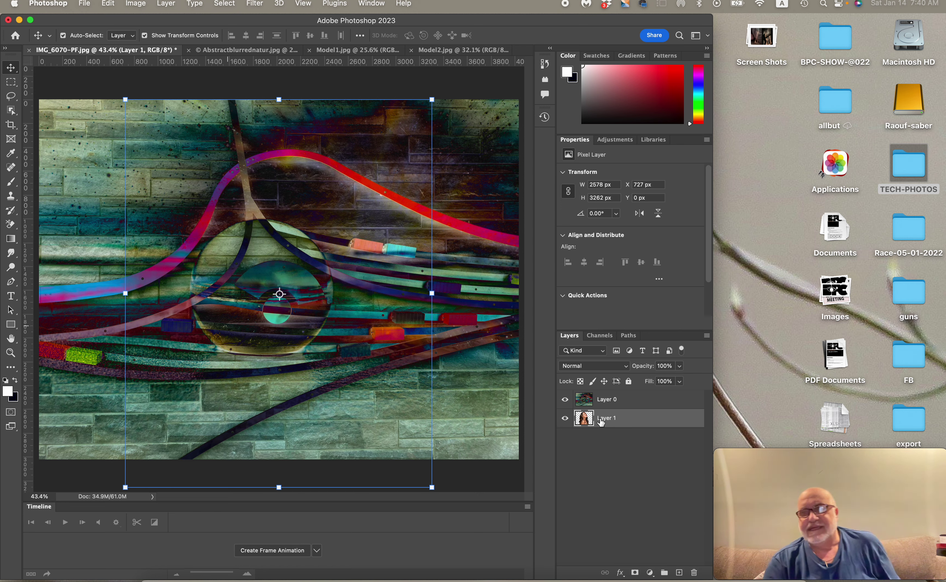
click(599, 402)
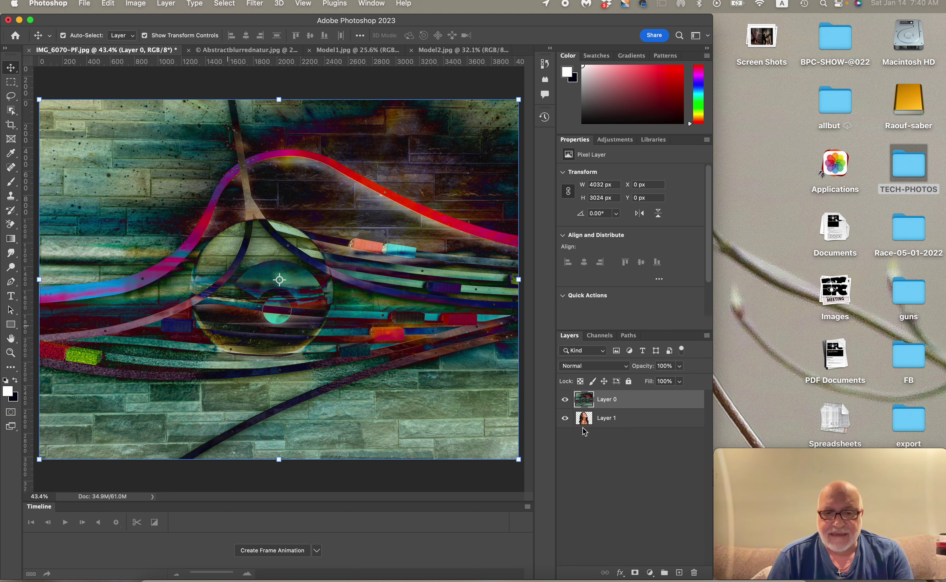
alt+click(581, 404)
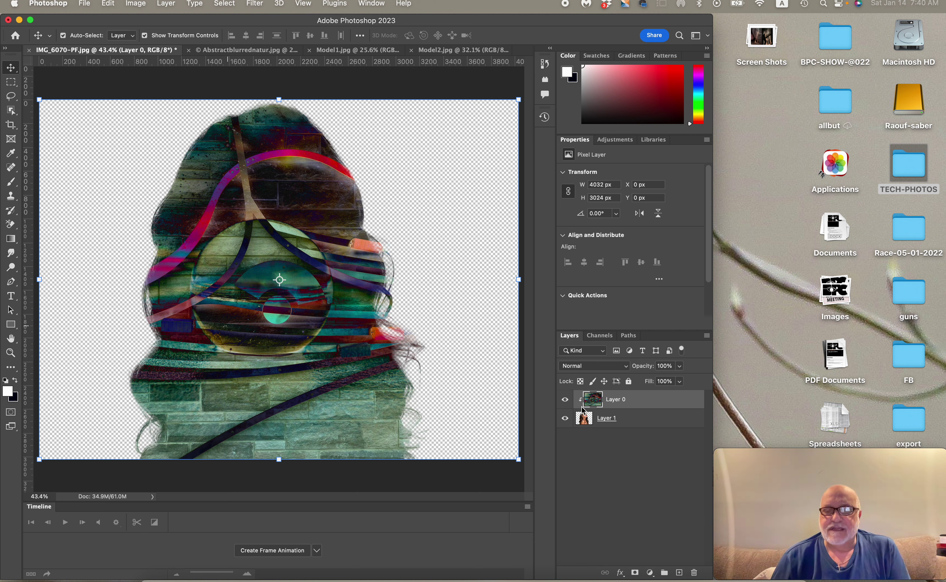
Step: Try Color Dodge on the clipped wall layer and settle on the Screen blend mode
click(629, 367)
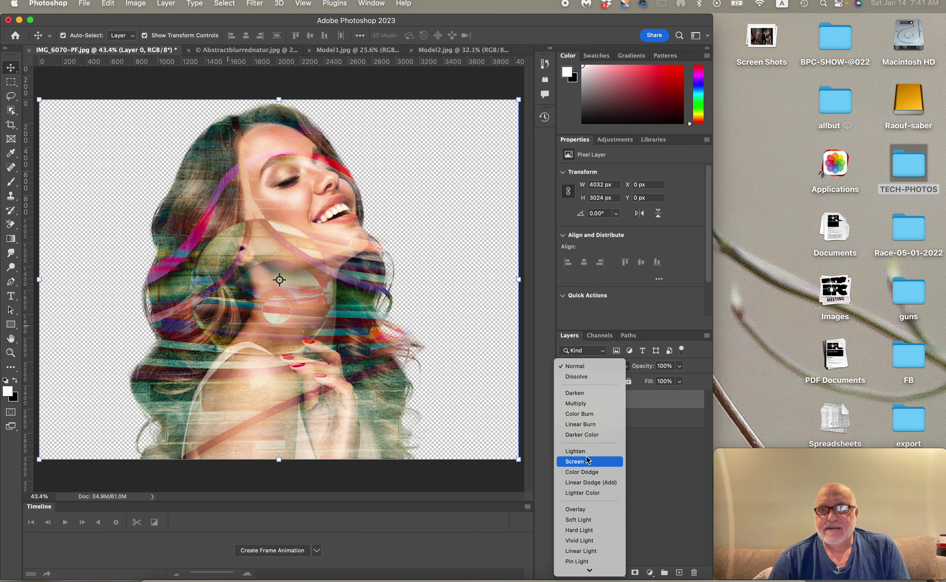
click(588, 472)
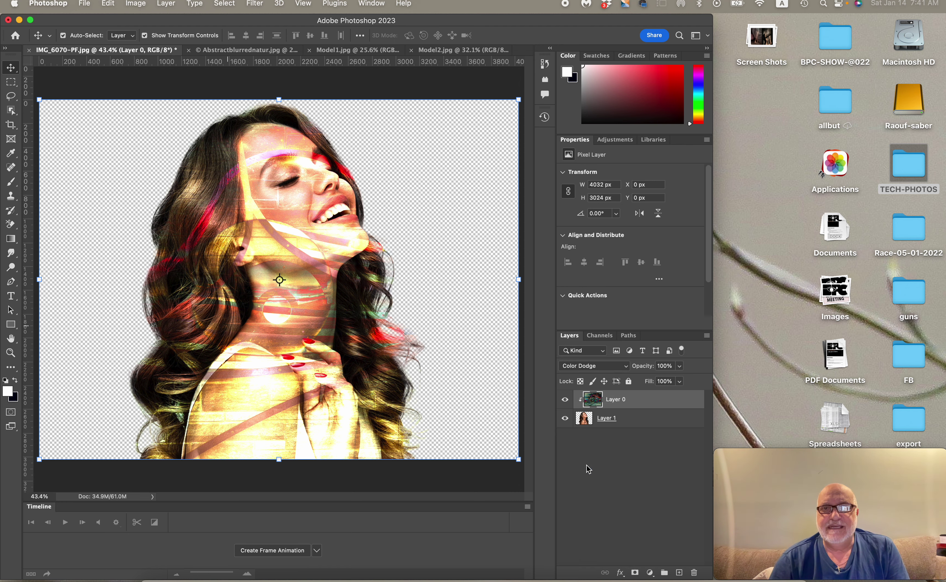
click(623, 372)
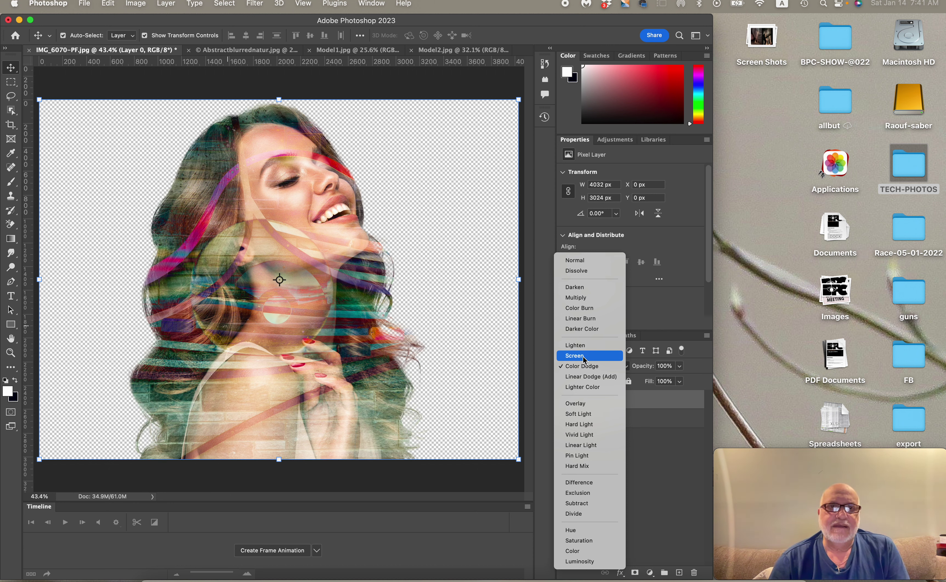
click(583, 355)
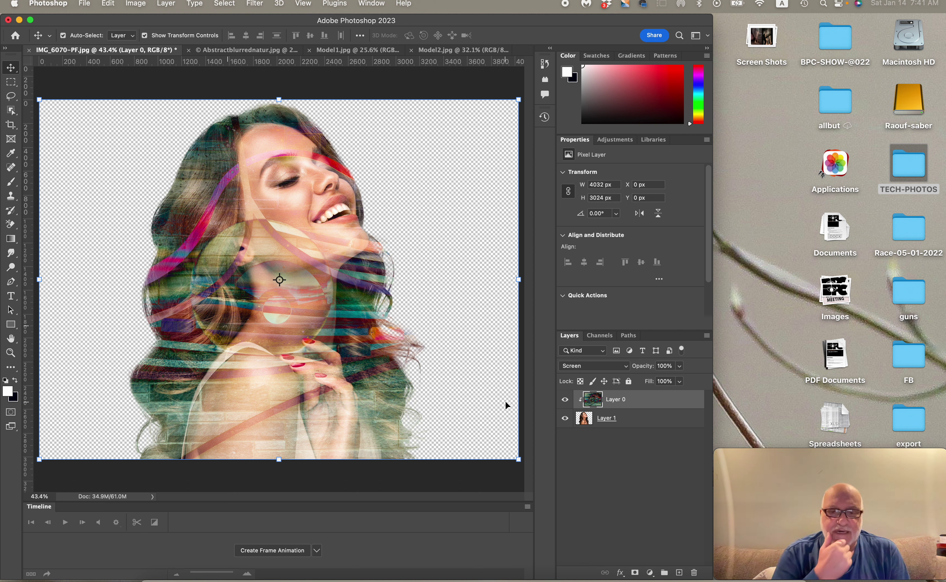
Step: Undo all the compositing in IMG_6070-PF.jpg back to the original single background image
key(super+z)
key(super+z)
key(super+z)
key(super+z)
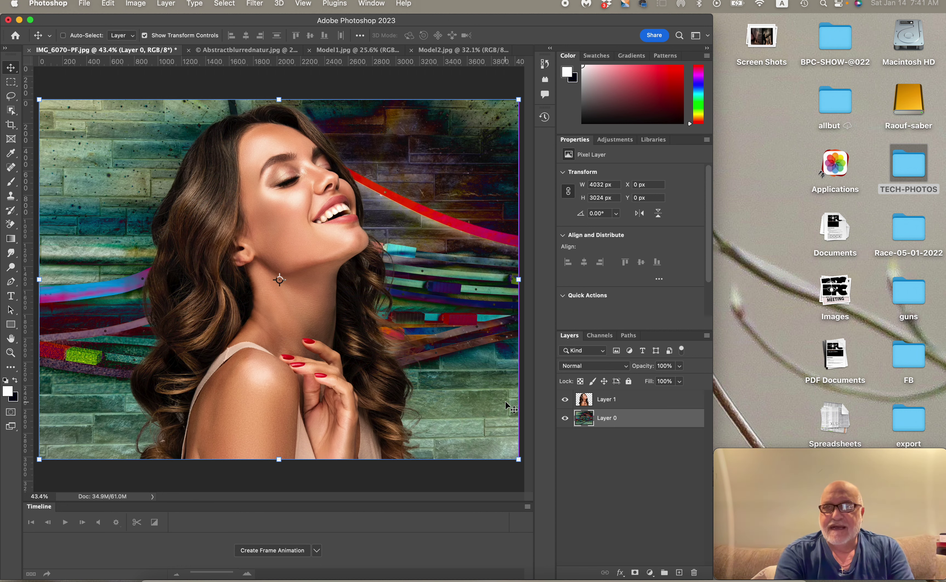
key(super+z)
key(super+z)
key(super+z)
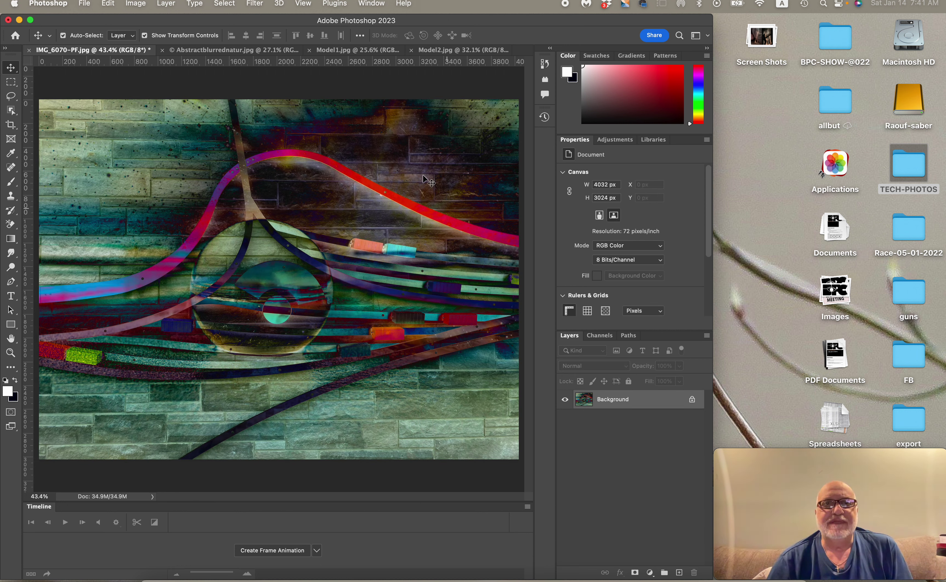
Step: Compare the open images Abstractblurrednatur.jpg, Model1.jpg and Model2.jpg to choose a background and portrait pair
click(230, 50)
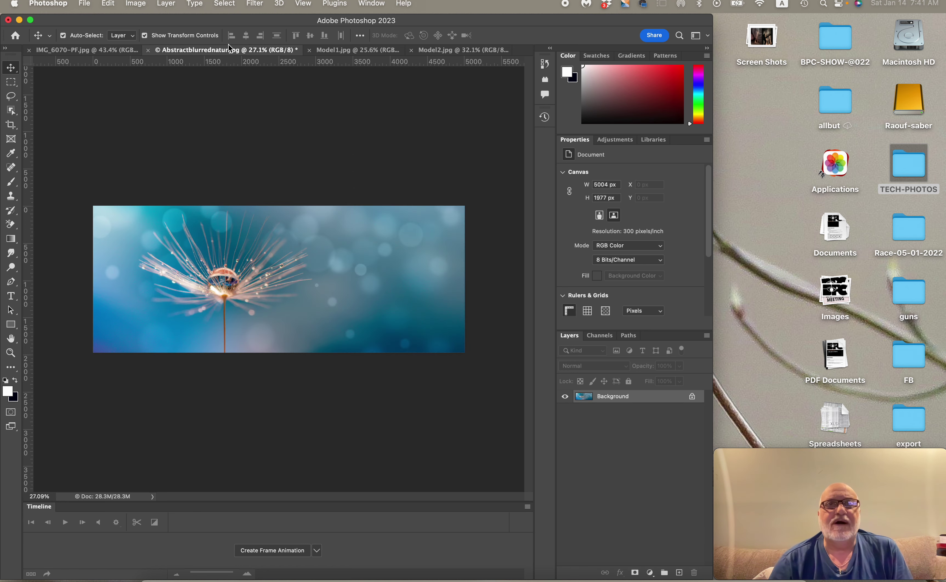
click(355, 52)
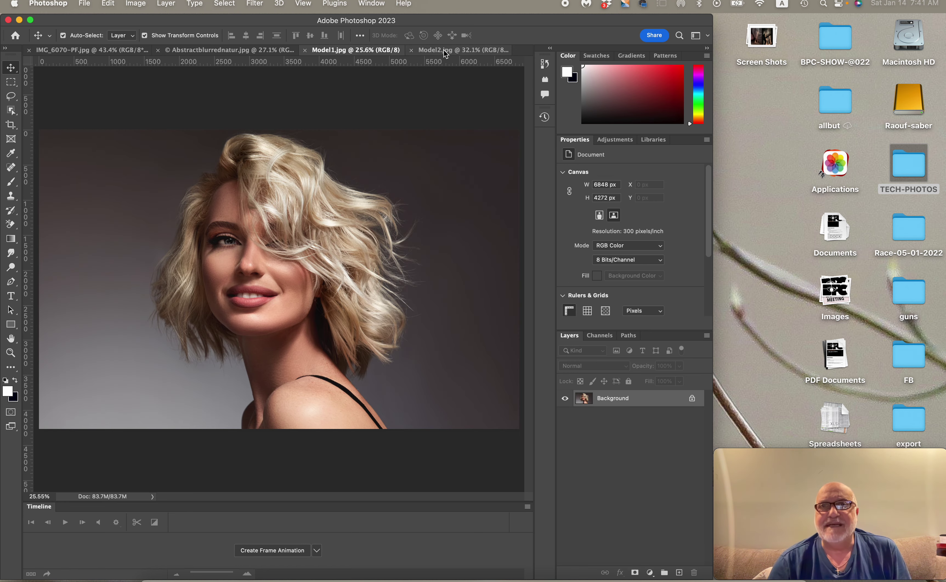
click(444, 50)
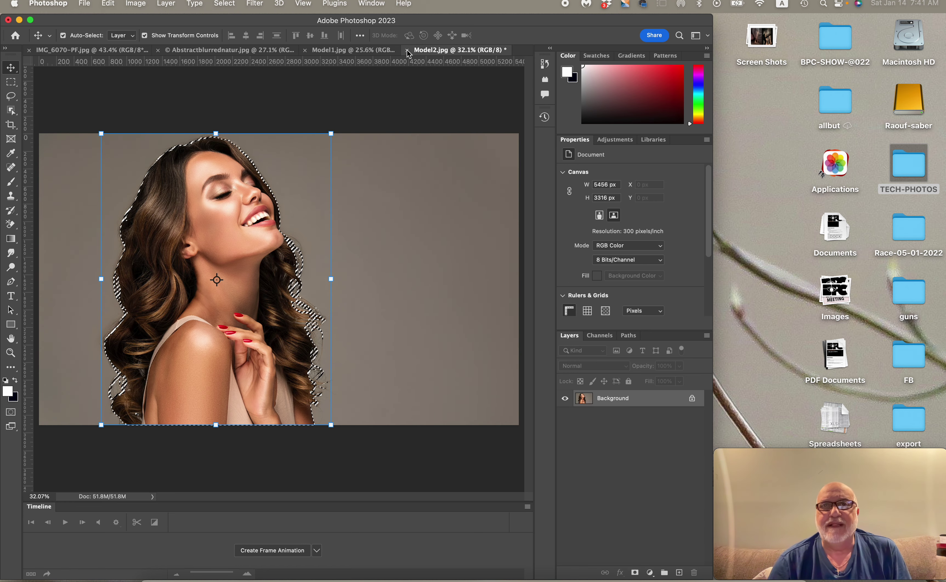
click(336, 51)
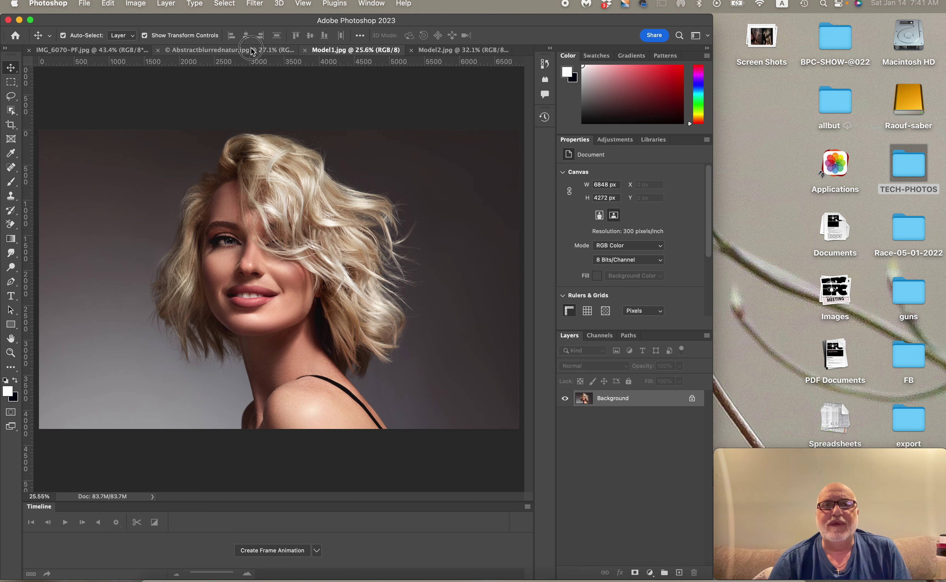
click(252, 50)
click(345, 49)
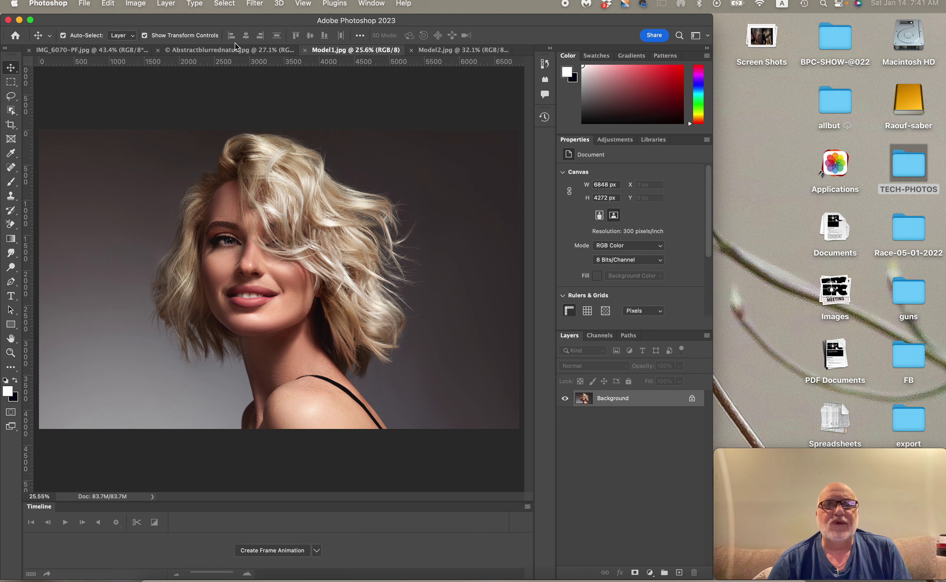
click(233, 51)
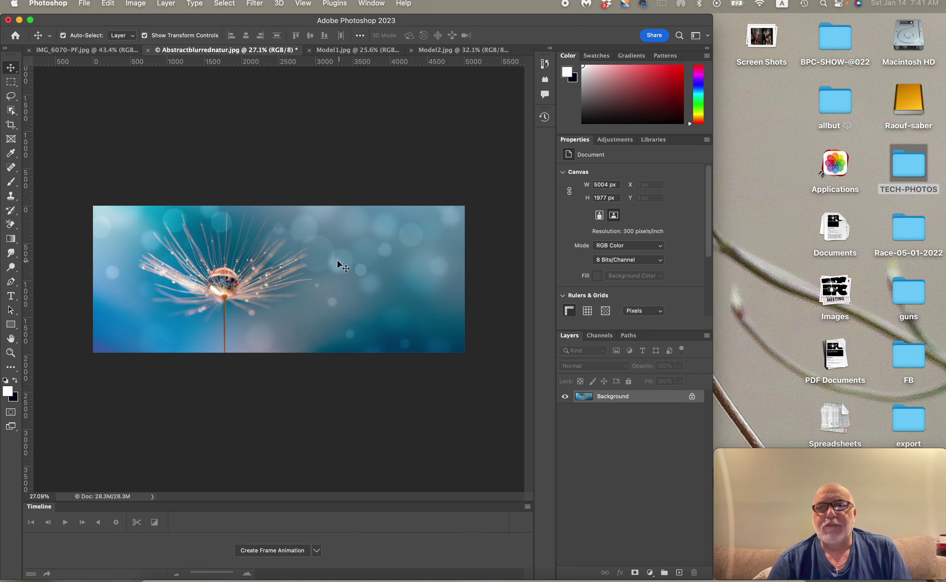
click(319, 51)
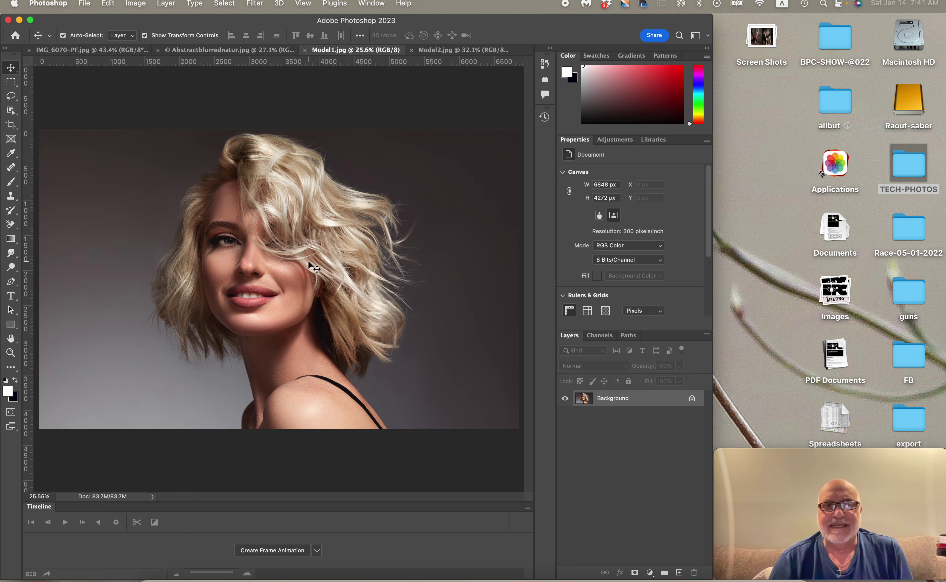
Step: Copy the blonde portrait from Model1.jpg into Abstractblurrednatur.jpg as a new layer above the background
click(213, 204)
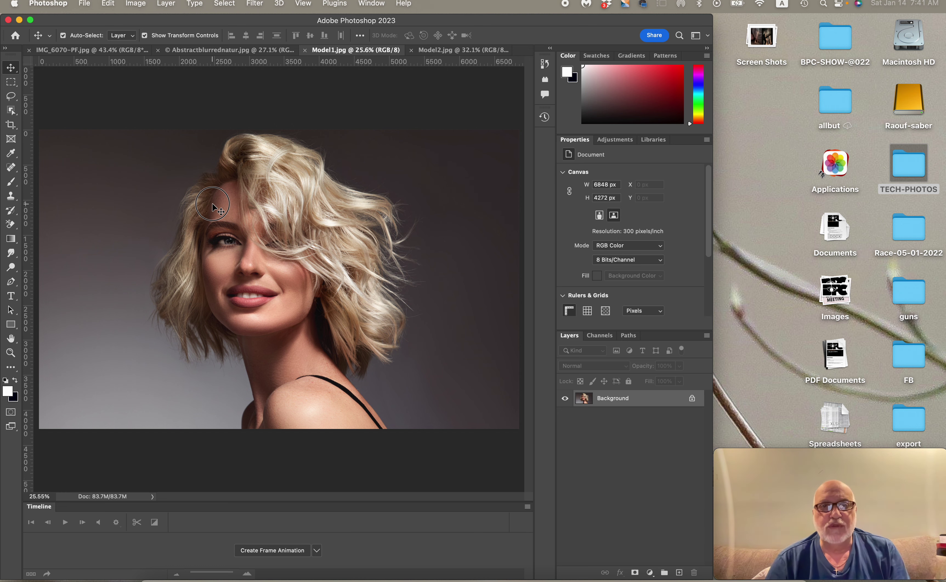
drag(212, 204, 323, 285)
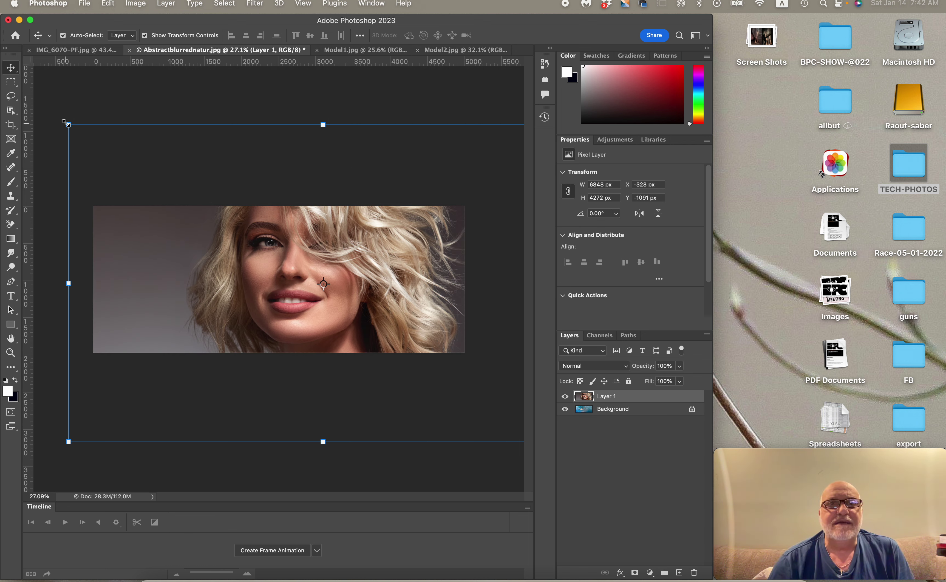
Step: Scale the blonde portrait down to about 51% and place it over the right part of the dandelion image, aligned with the upper canvas edge
drag(65, 122, 261, 233)
drag(386, 346, 355, 299)
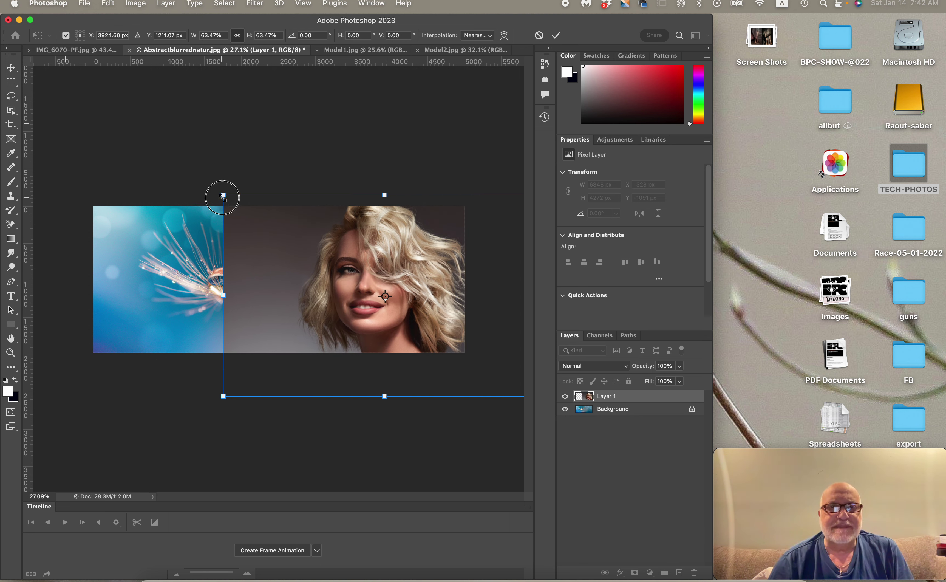
drag(223, 195, 287, 235)
drag(366, 292, 333, 262)
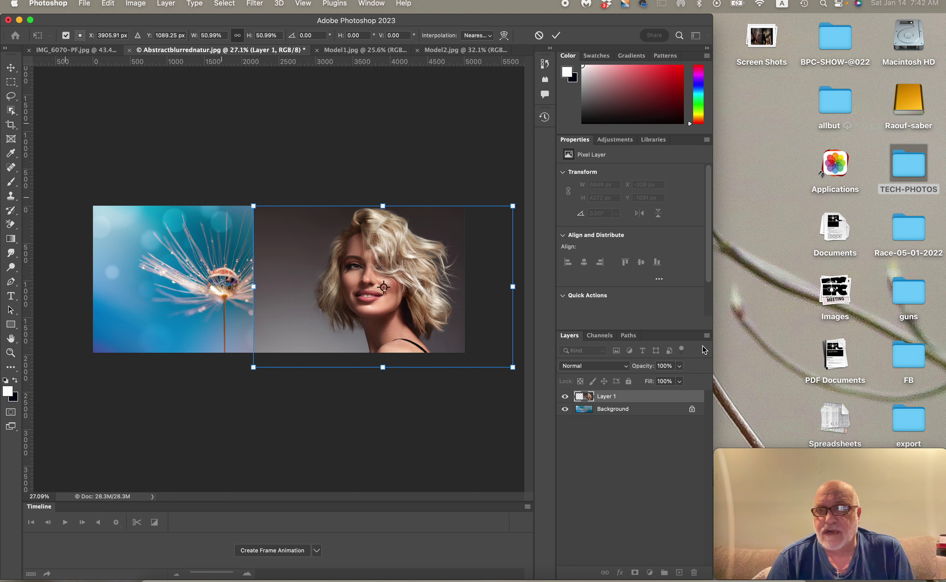
Step: Unlock the dandelion background layer and set the blonde portrait layer's blend mode to Screen
click(692, 410)
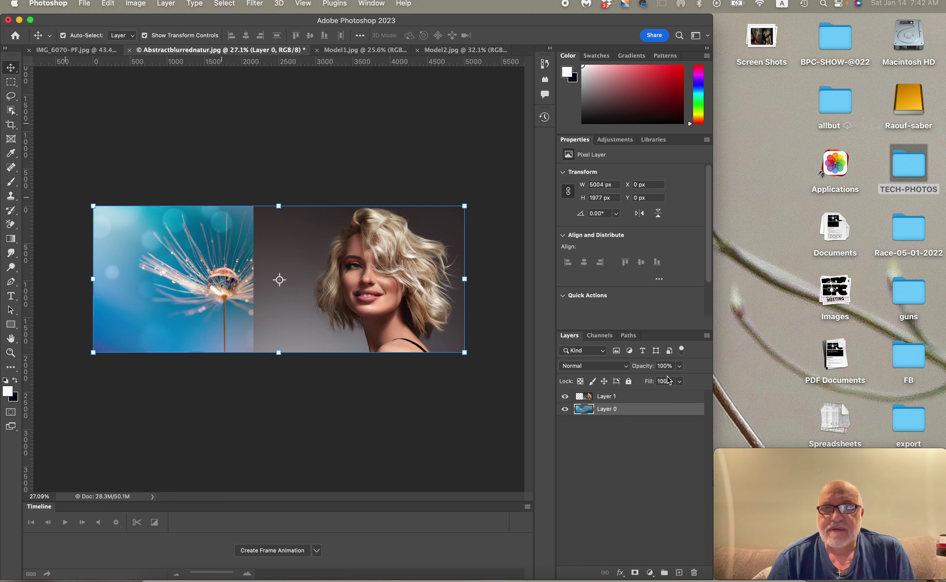
click(607, 400)
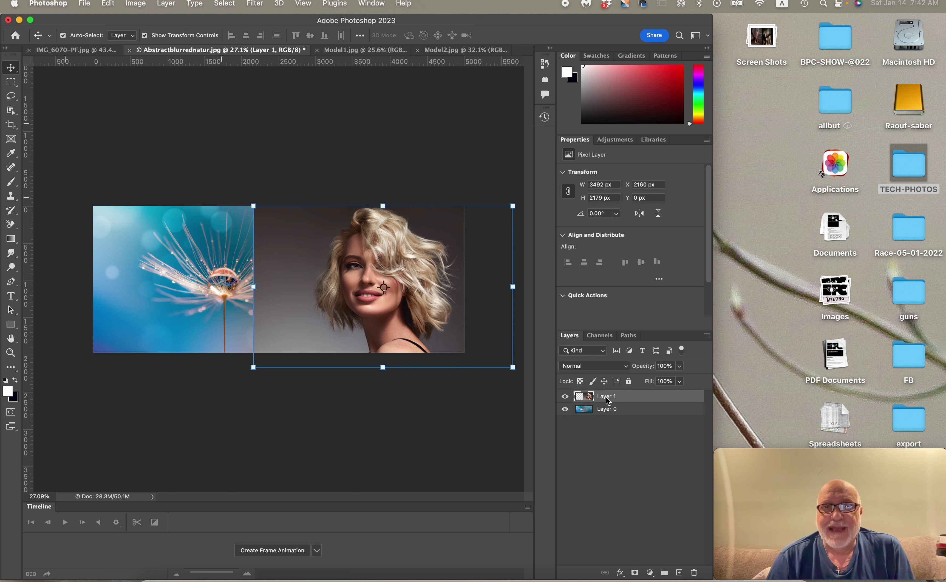
click(626, 366)
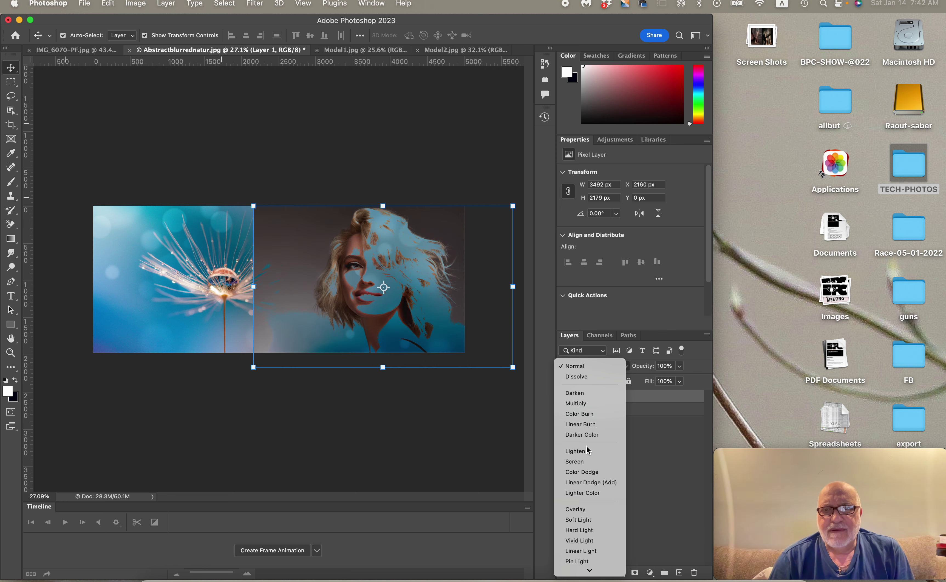
click(586, 461)
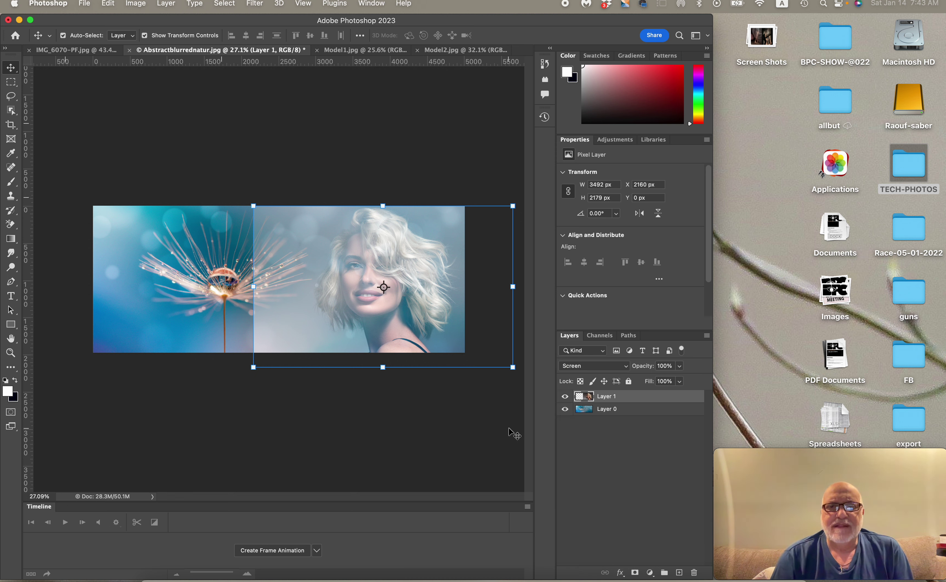
Step: Add a layer mask to the blonde portrait and draw a white-to-black gradient from her face to the portrait's left edge
click(639, 409)
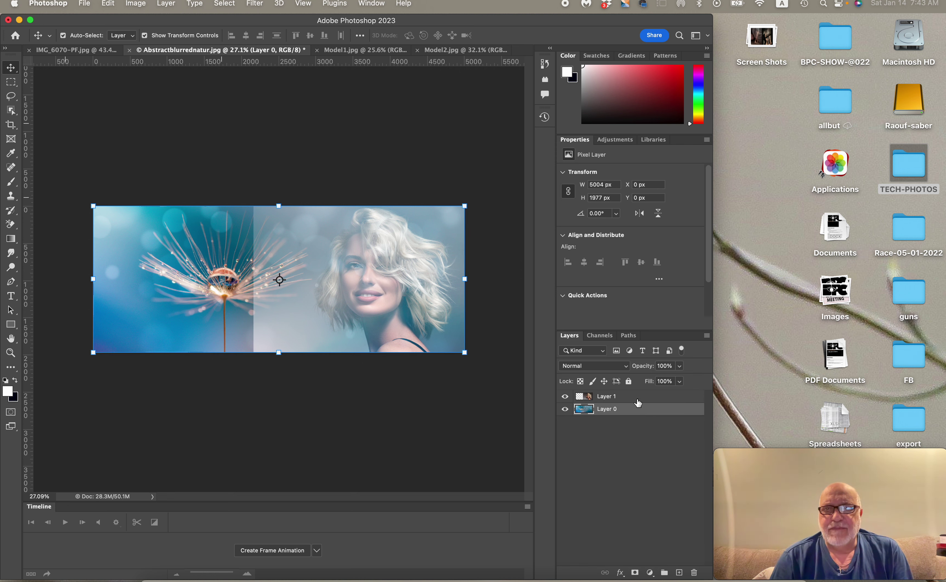
click(632, 397)
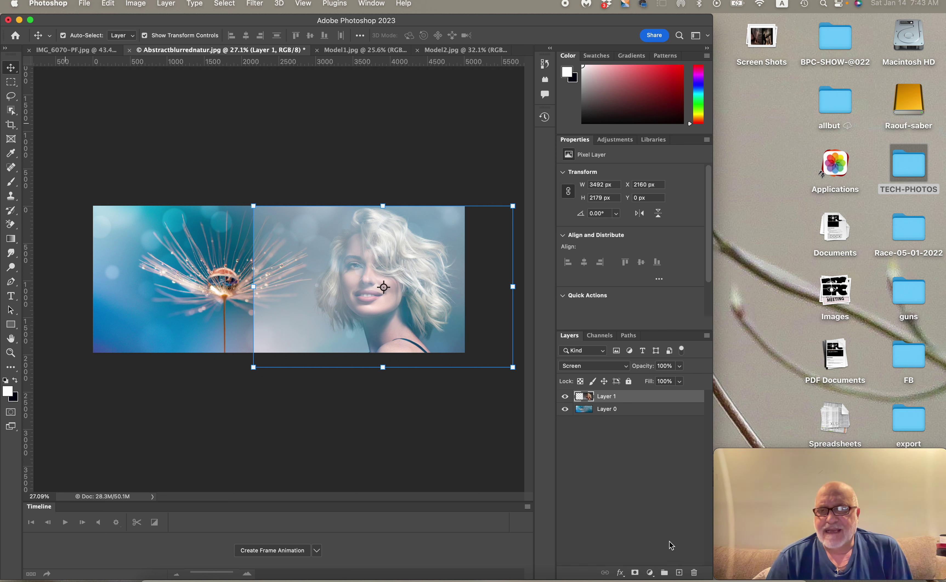
click(635, 572)
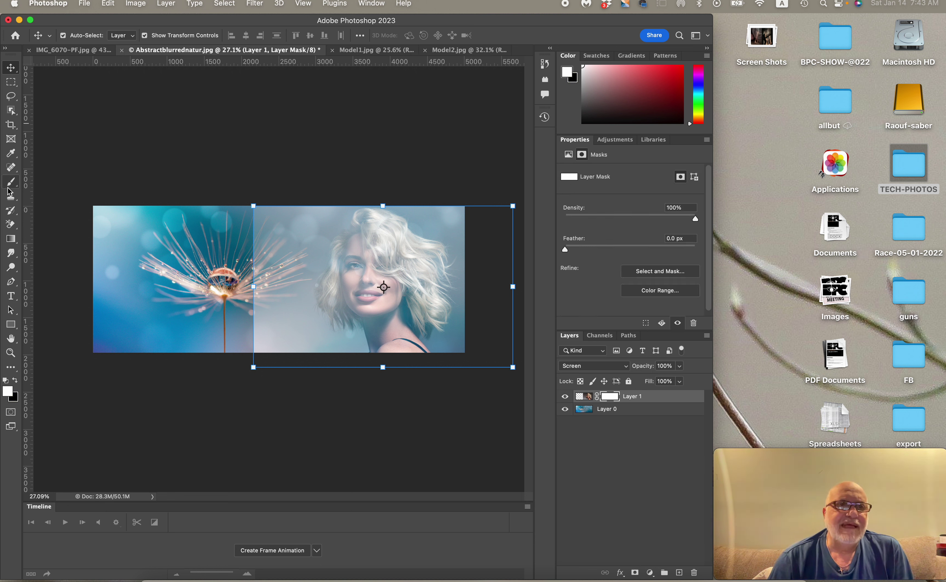
click(11, 239)
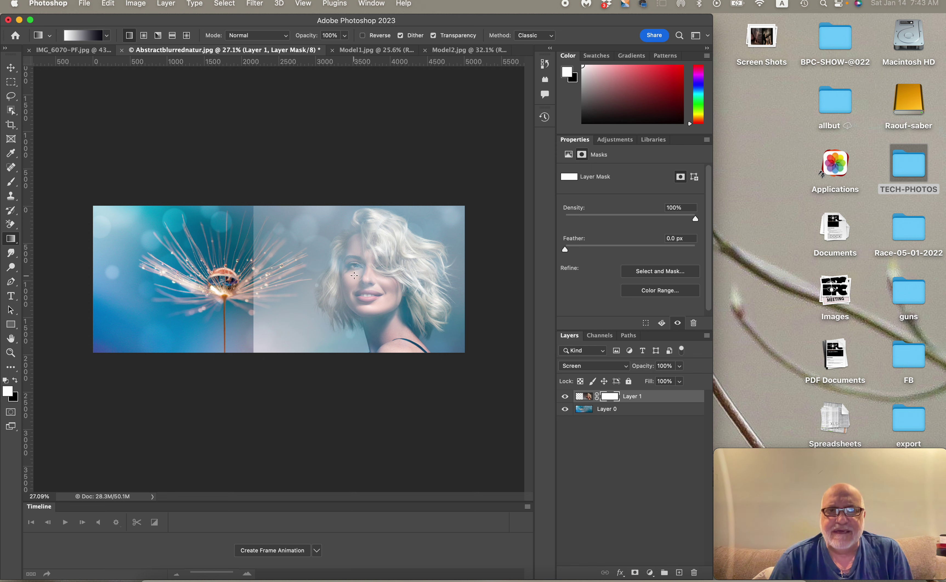
drag(353, 275, 261, 275)
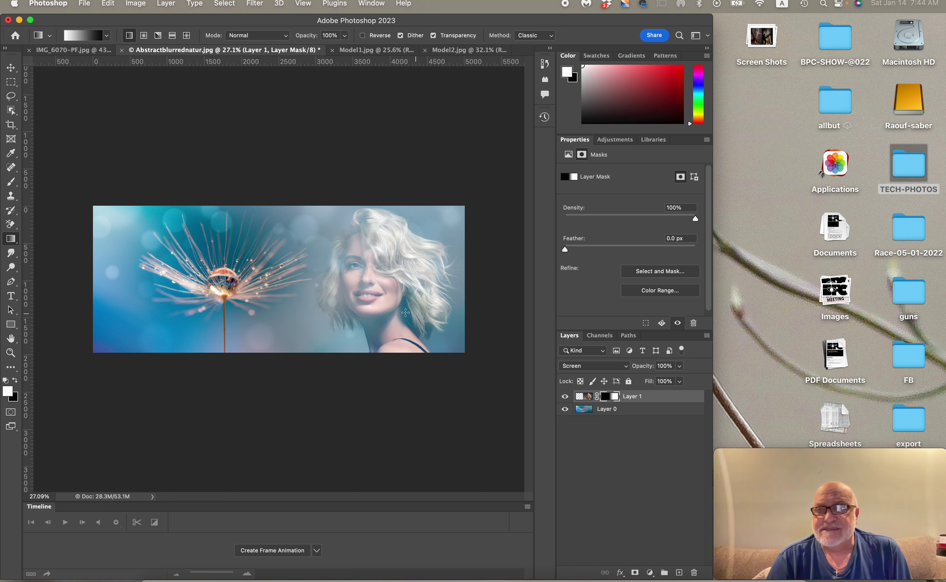
Step: Change the blonde portrait layer's blend mode to Hard Light
click(579, 399)
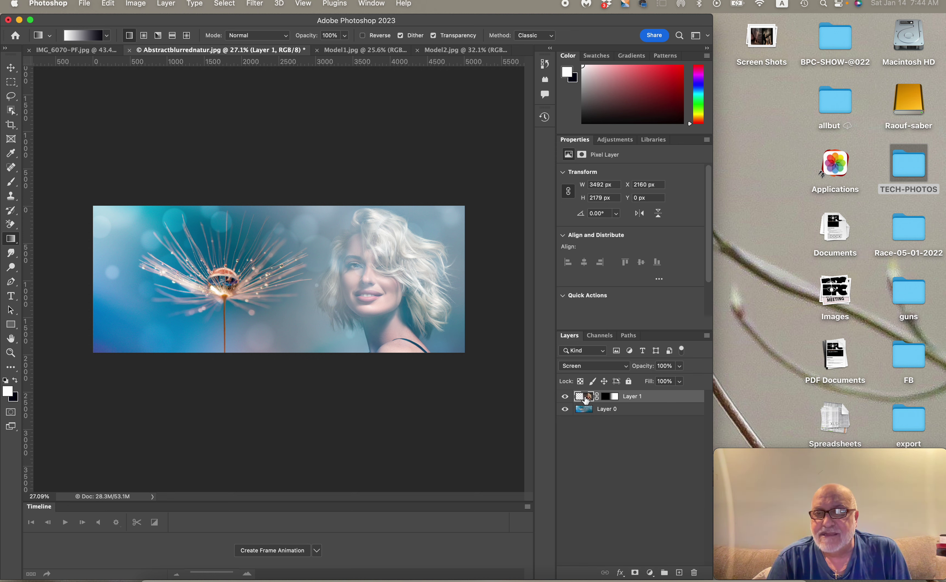
click(627, 369)
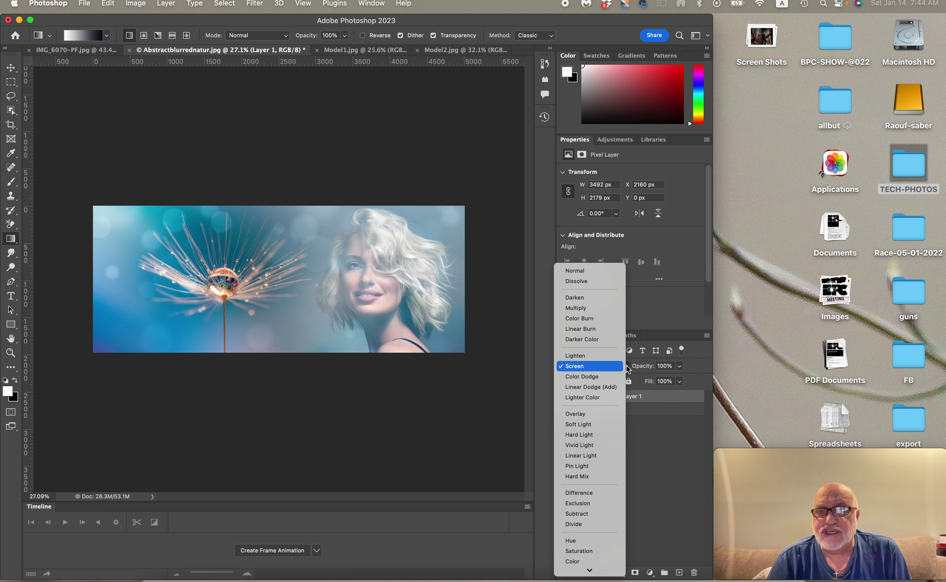
click(588, 434)
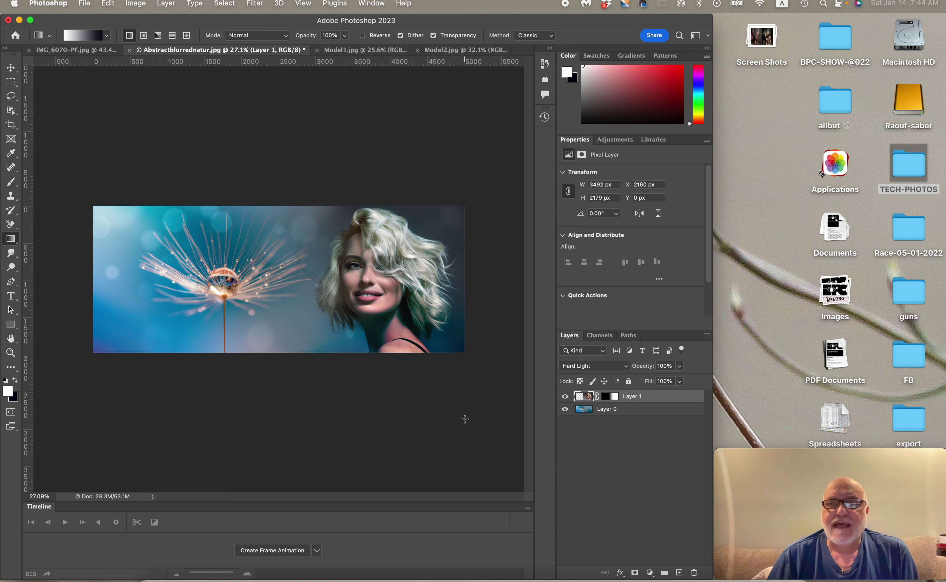
Step: Try a longer mask gradient running from the right side of the blonde's hair to its left side, and undo it
click(609, 396)
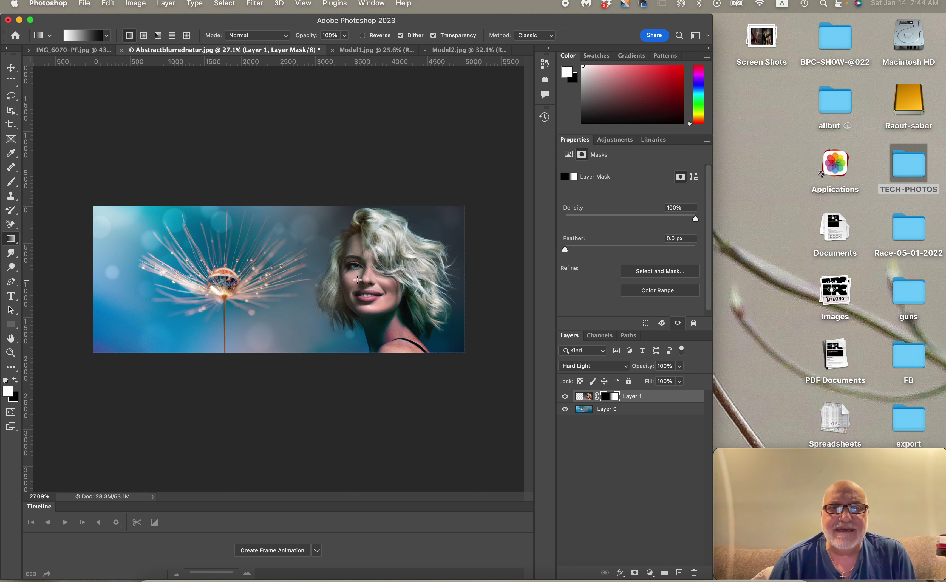
drag(455, 281, 320, 280)
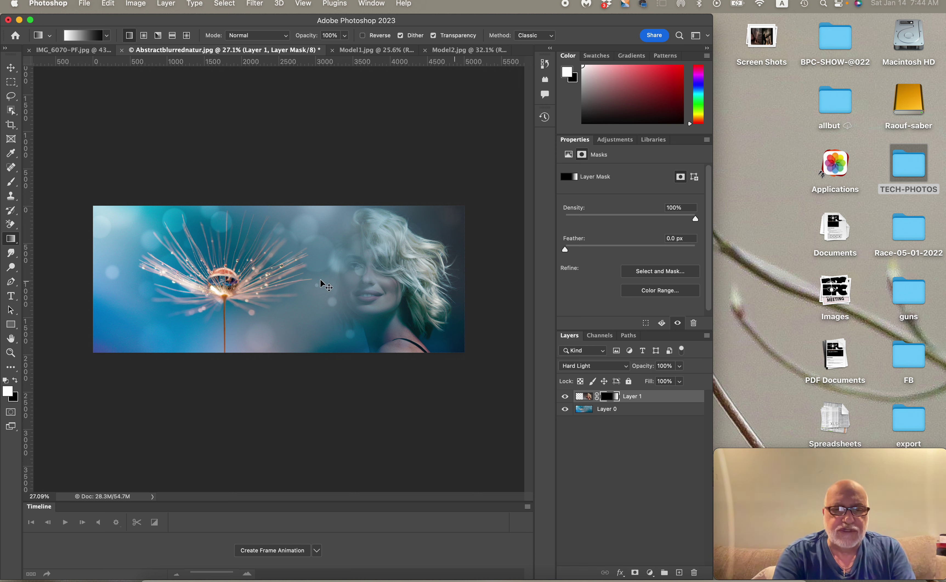
key(super+z)
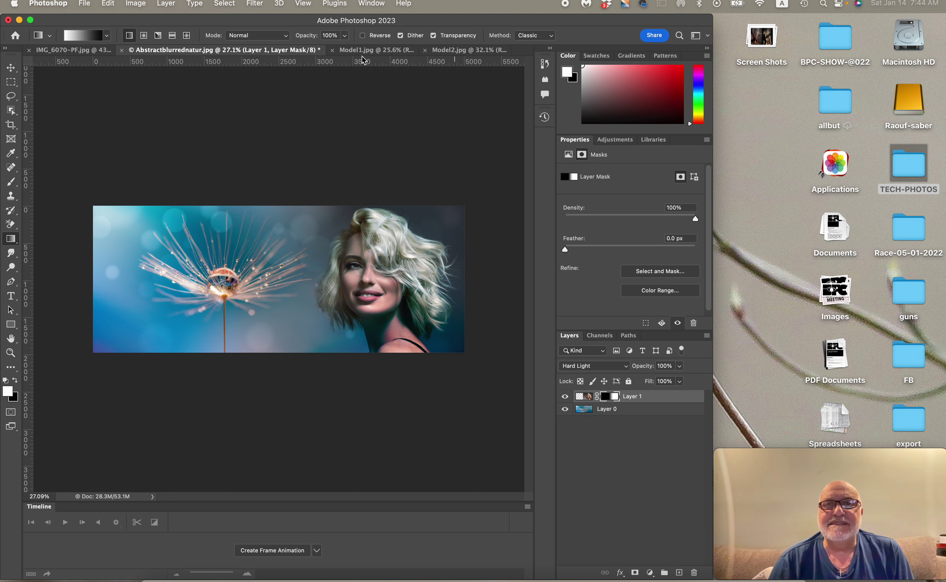
Step: Copy the selected brunette woman from Model2.jpg into Abstractblurrednatur.jpg, over the left part of the dandelion image
click(393, 54)
click(467, 55)
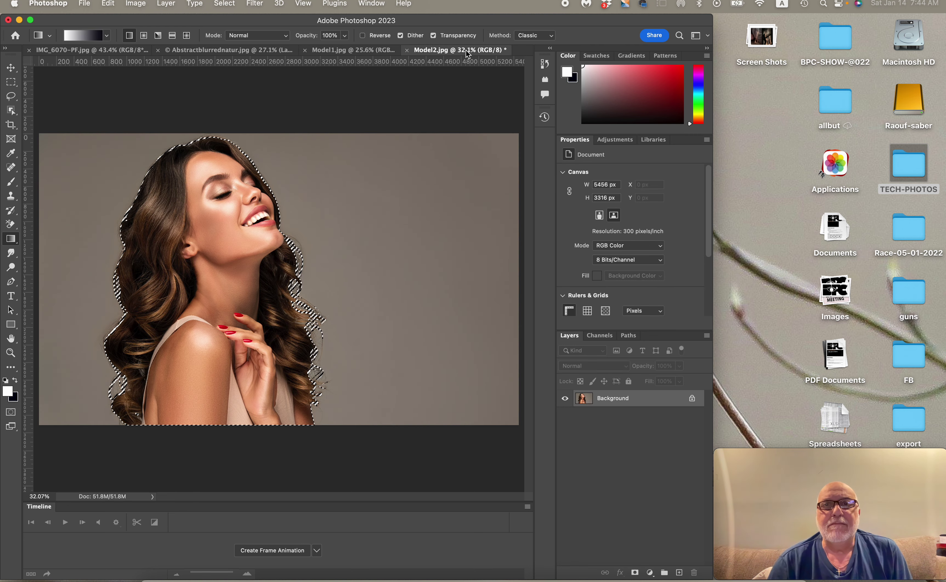
click(10, 69)
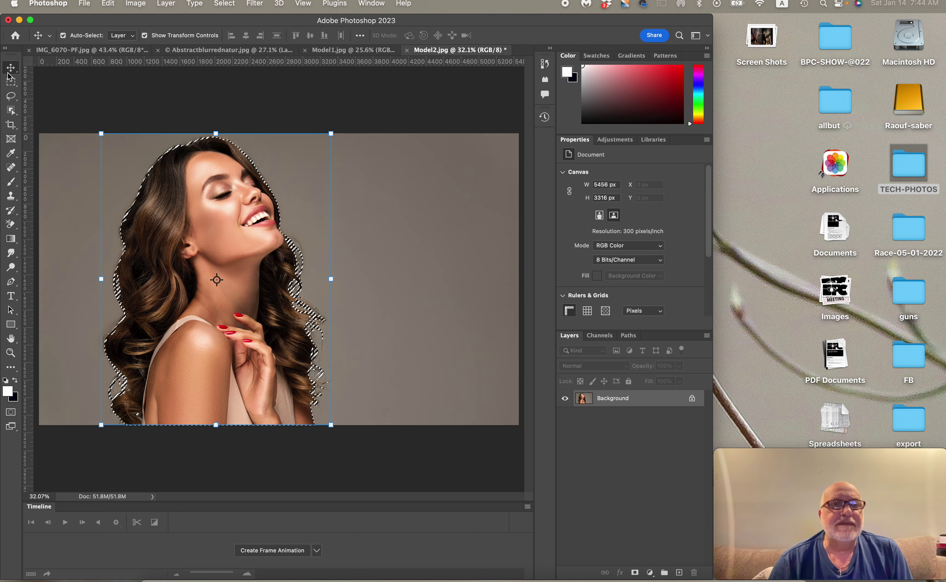
drag(209, 214, 180, 265)
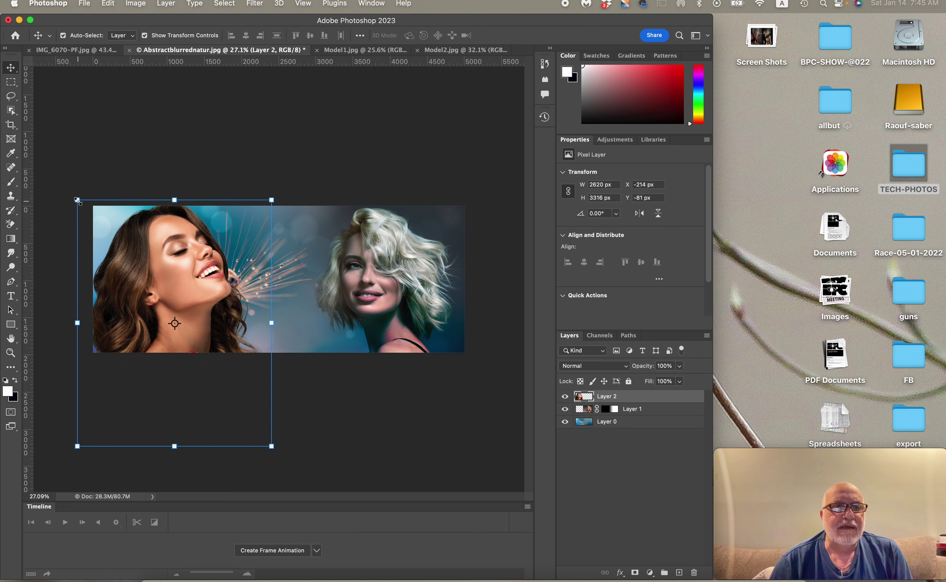
Step: Scale the brunette cut-out to about 49% and place it in the lower-left corner of the dandelion image
drag(77, 200, 177, 272)
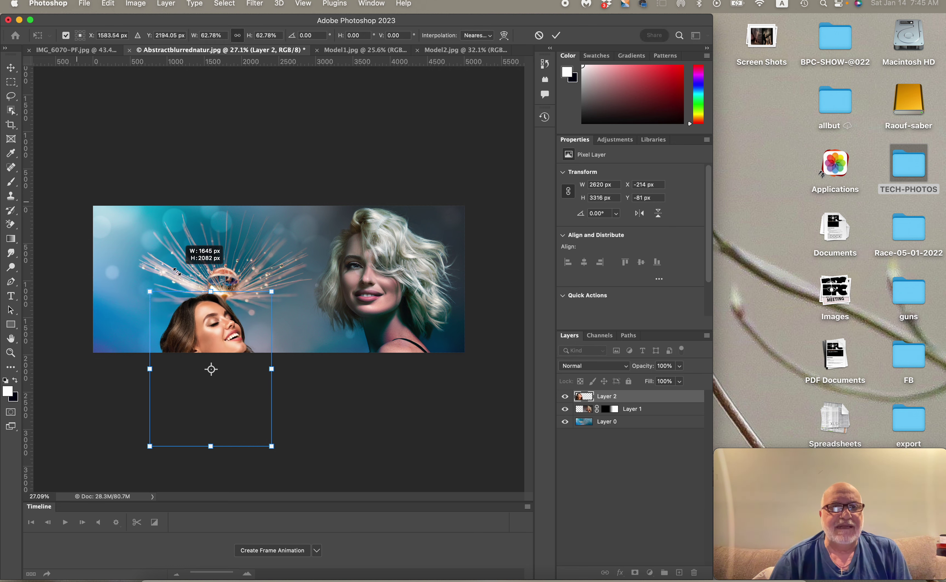
drag(225, 344, 161, 298)
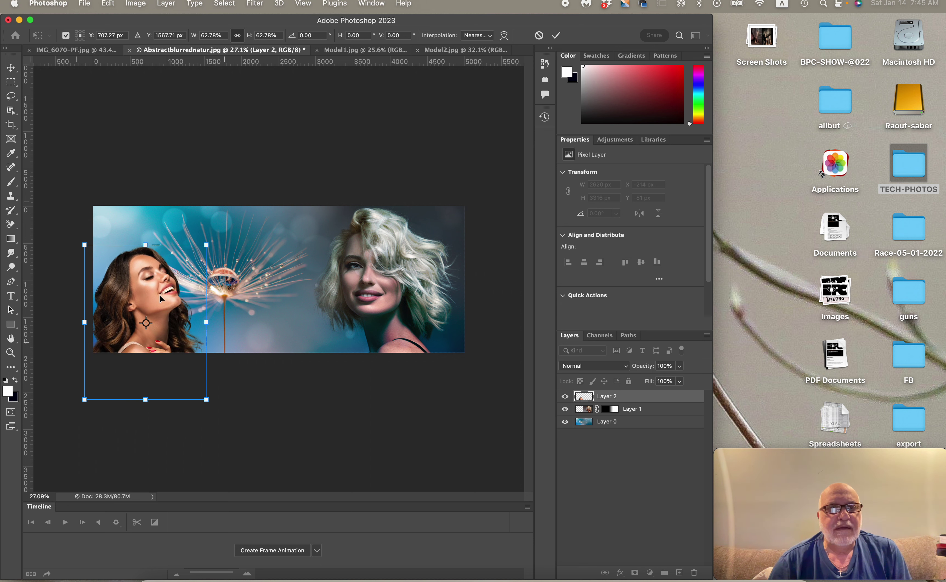
drag(84, 245, 128, 266)
drag(159, 324, 161, 301)
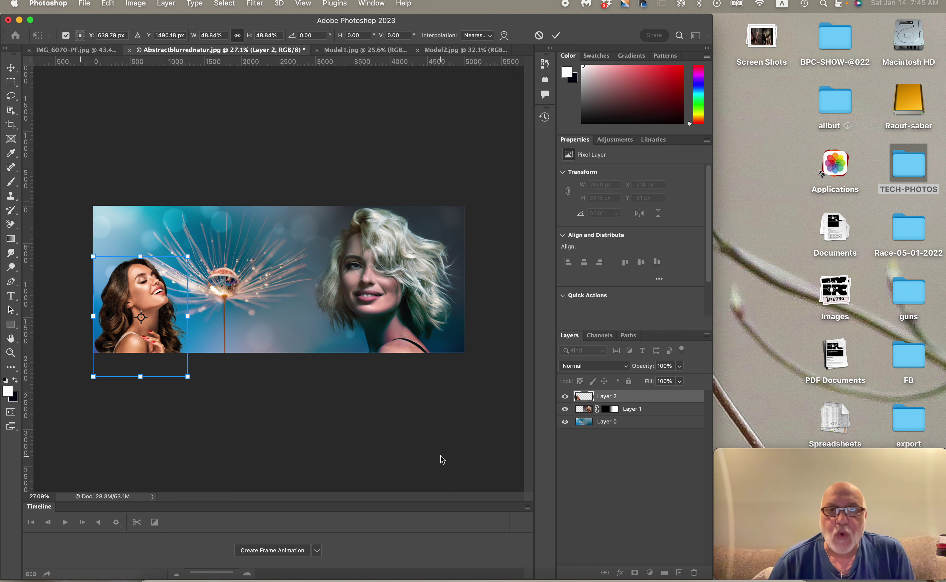
drag(135, 300, 131, 285)
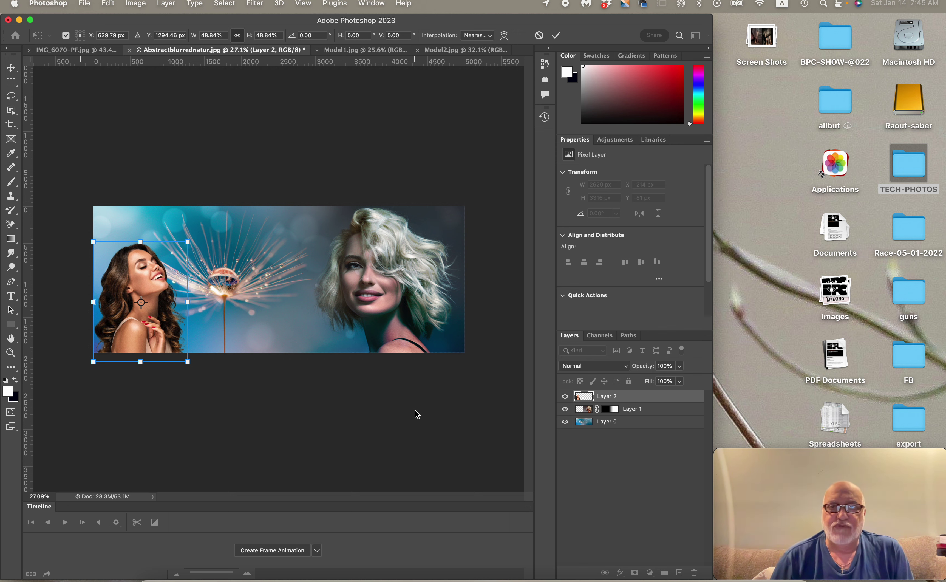
click(648, 398)
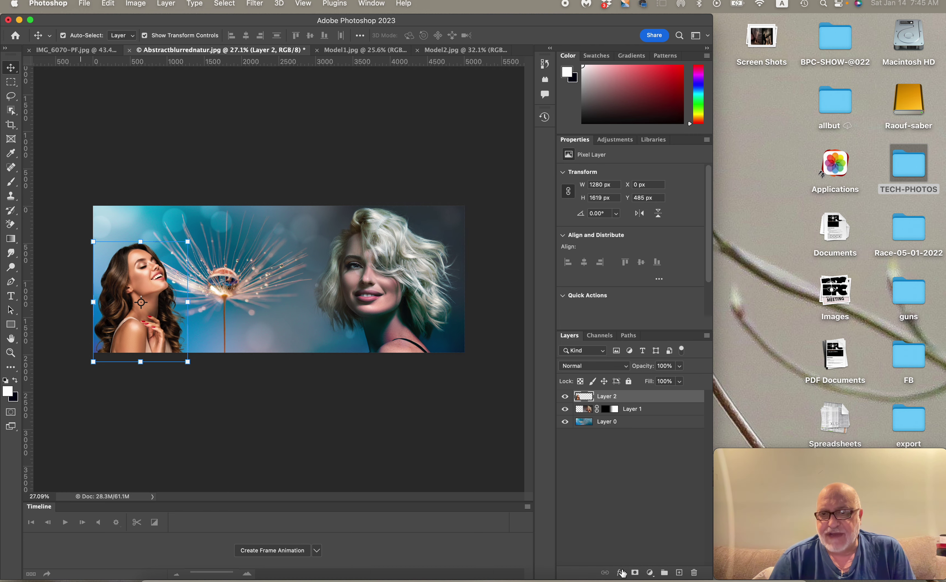
Step: Try Blend If on the brunette layer with the current layer's white point at 212 and the underlying layer's at 249, and cancel
click(622, 572)
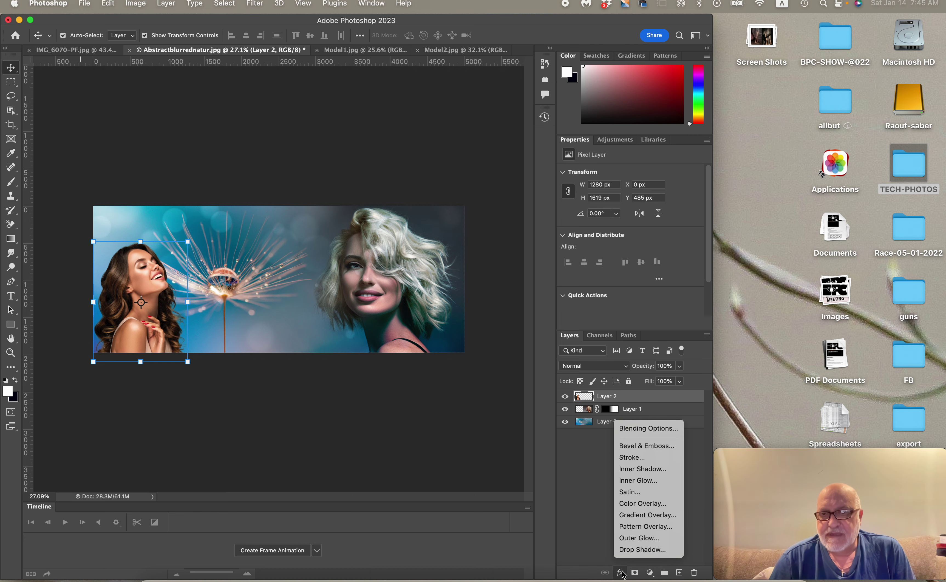
click(662, 427)
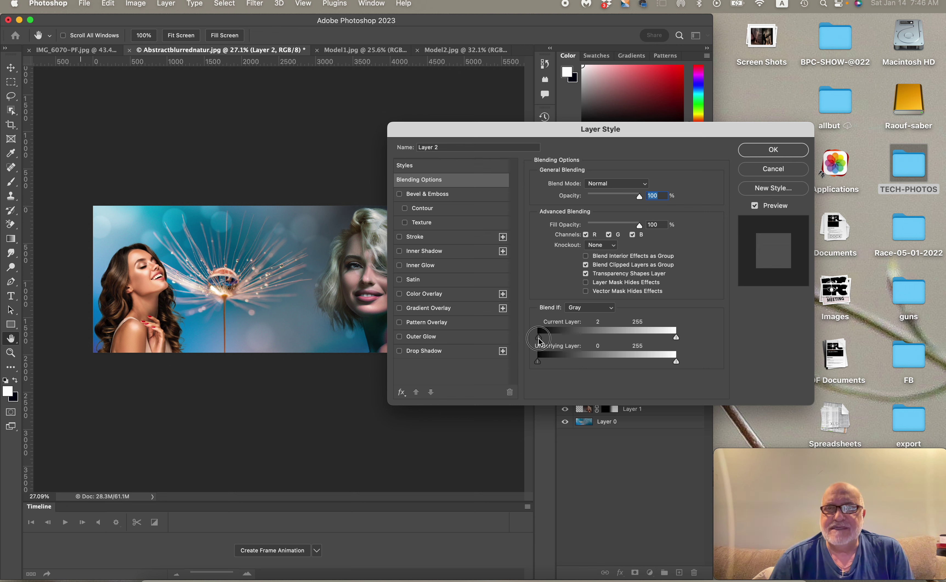
mouse_move(540, 338)
mouse_down()
mouse_move(592, 340)
mouse_move(531, 340)
mouse_up()
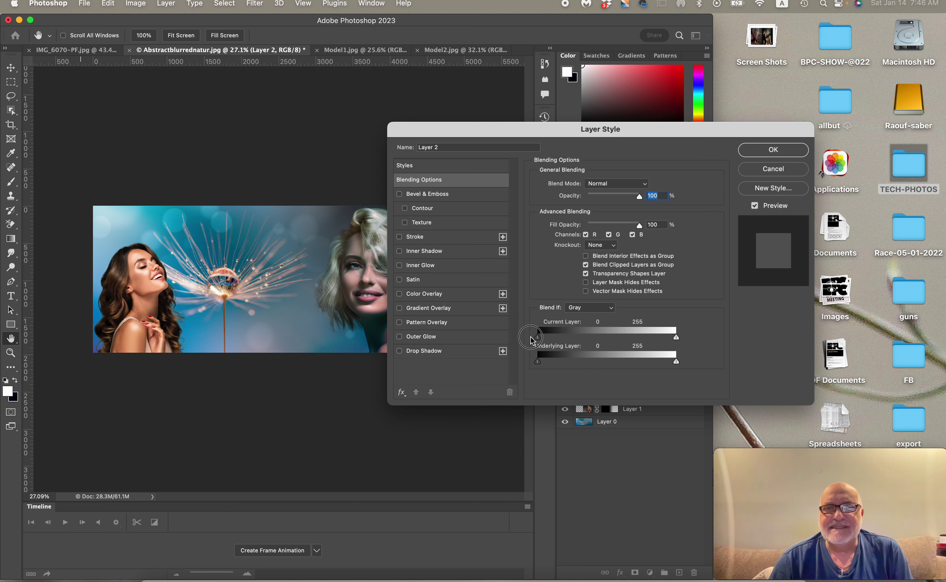
drag(676, 337, 632, 342)
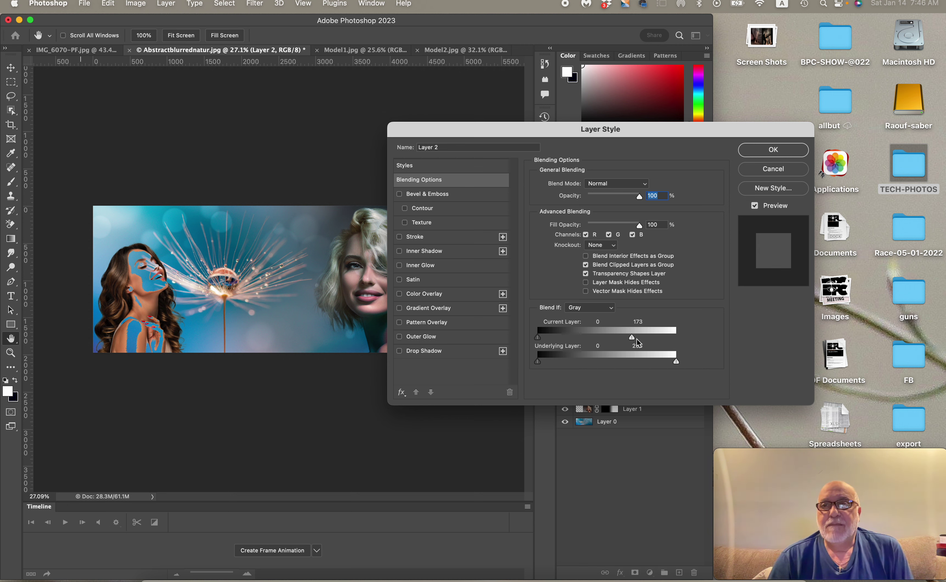
drag(633, 338, 674, 365)
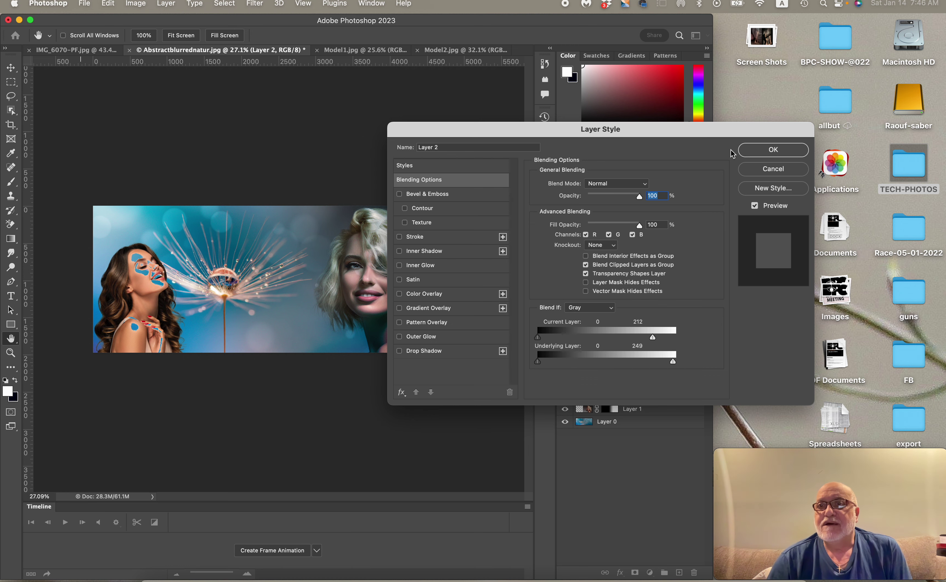
click(768, 174)
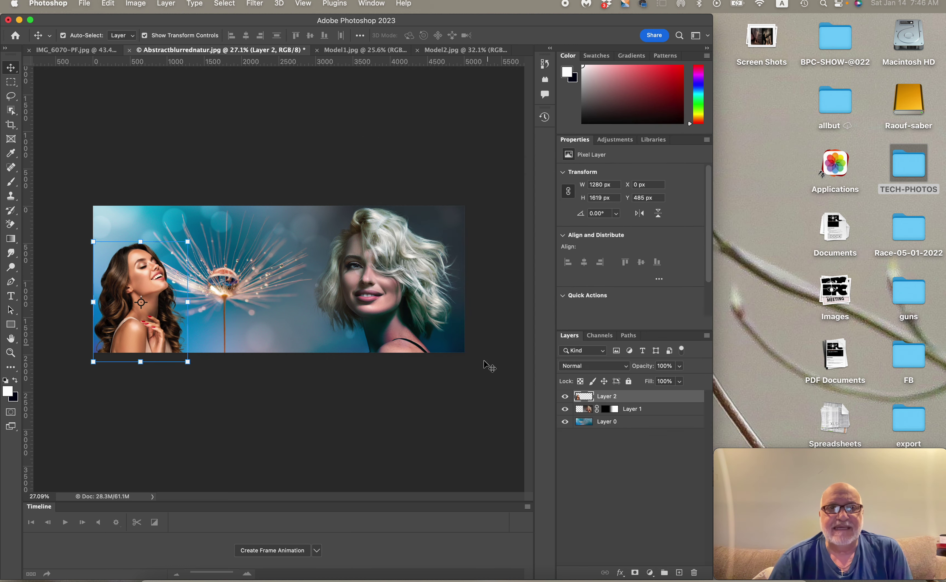
Step: Undo the compositing in Abstractblurrednatur.jpg back to the full-size blonde portrait above the locked background
key(super+z)
key(super+z)
key(super+z)
key(super+z)
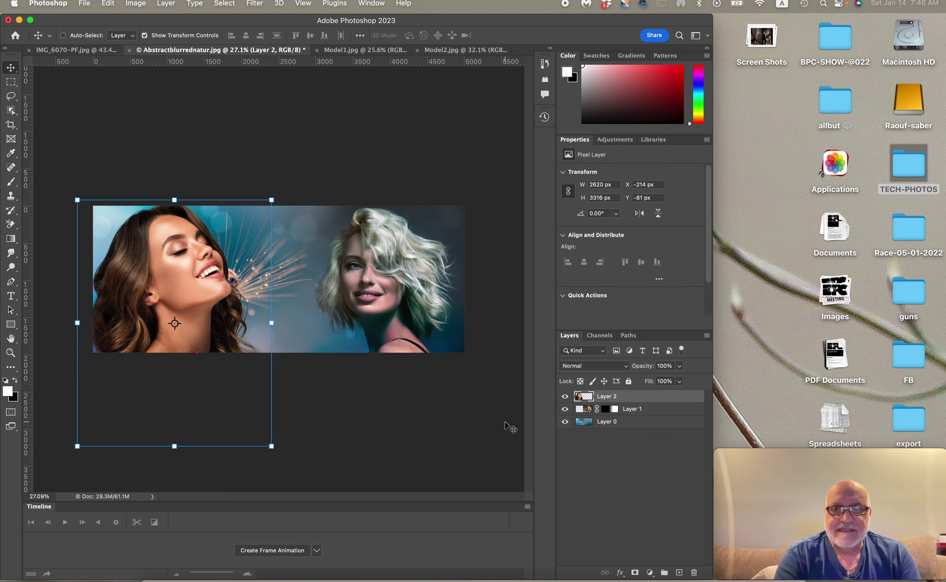
key(super+z)
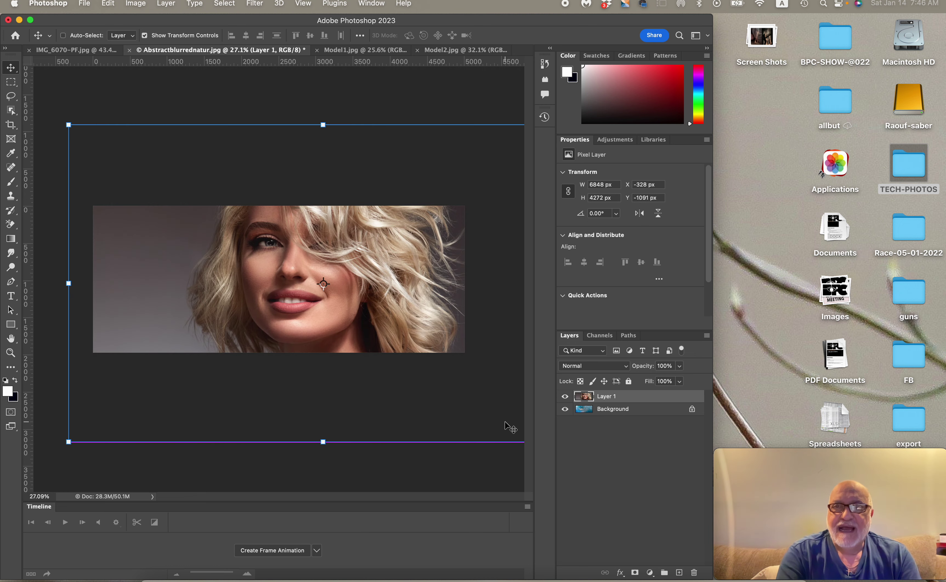
Step: Undo the blonde portrait's placement on the dandelion image and switch to Model1.jpg
key(super+z)
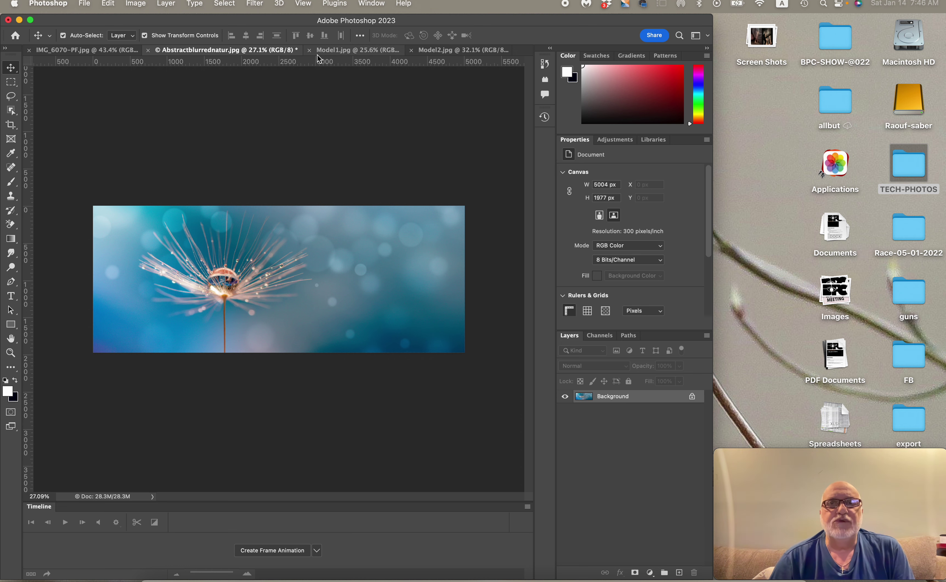
click(342, 51)
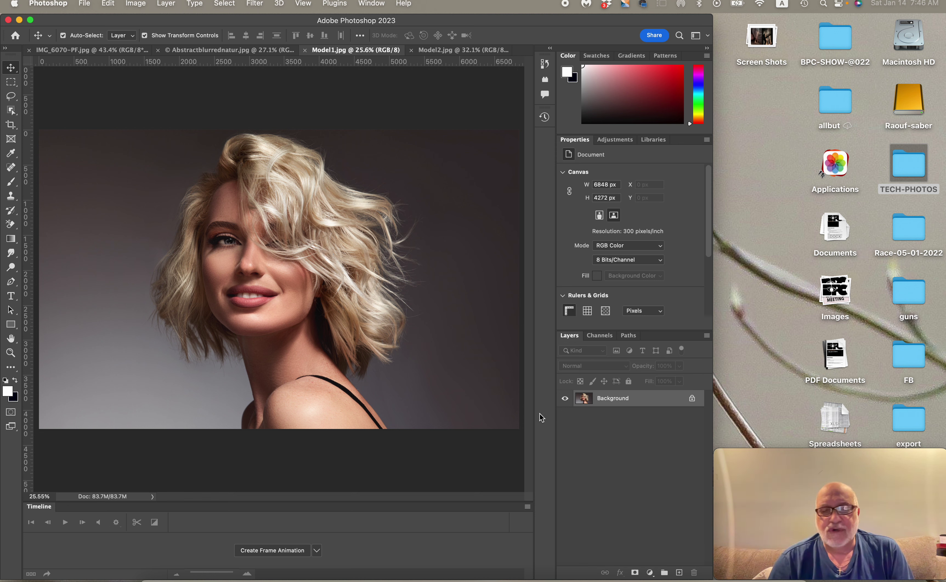
Step: Add a near-black Solid Color fill layer to Model1.jpg, unlock the portrait background, and place the fill beneath it
click(650, 572)
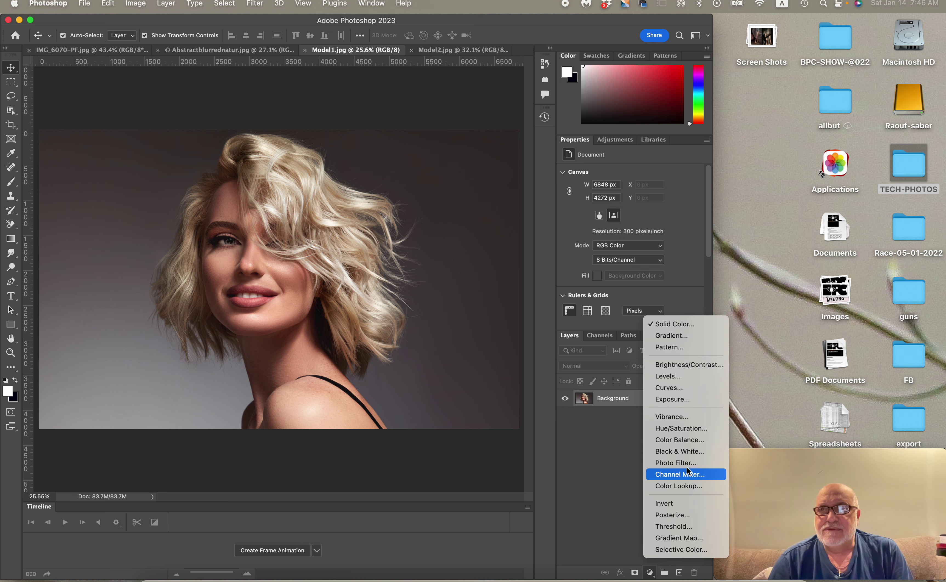
click(693, 325)
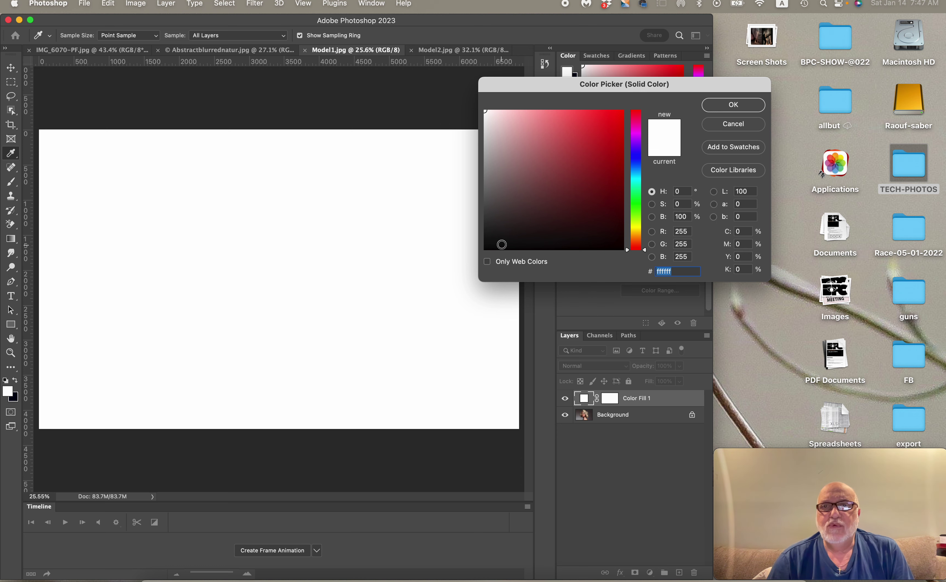
click(501, 244)
click(733, 105)
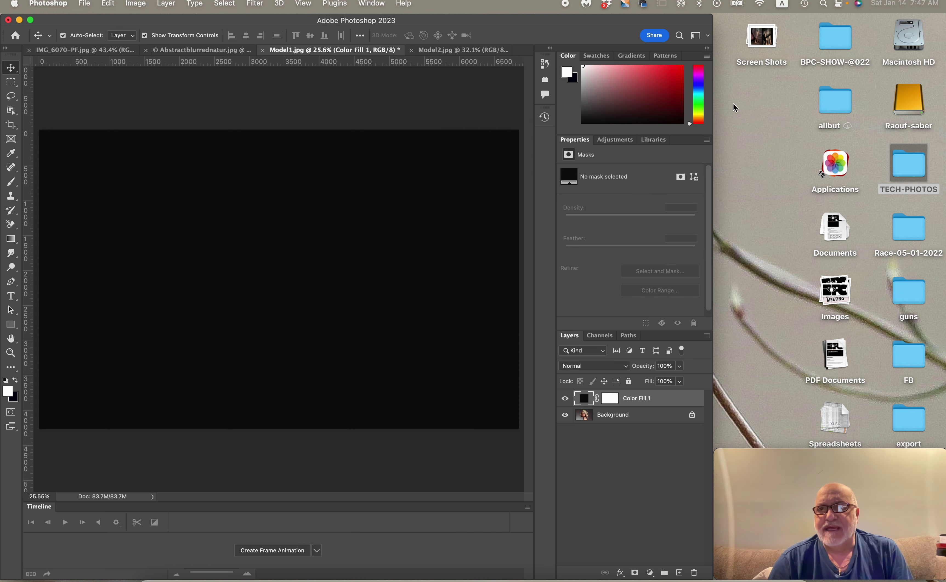
drag(643, 399, 633, 427)
click(692, 419)
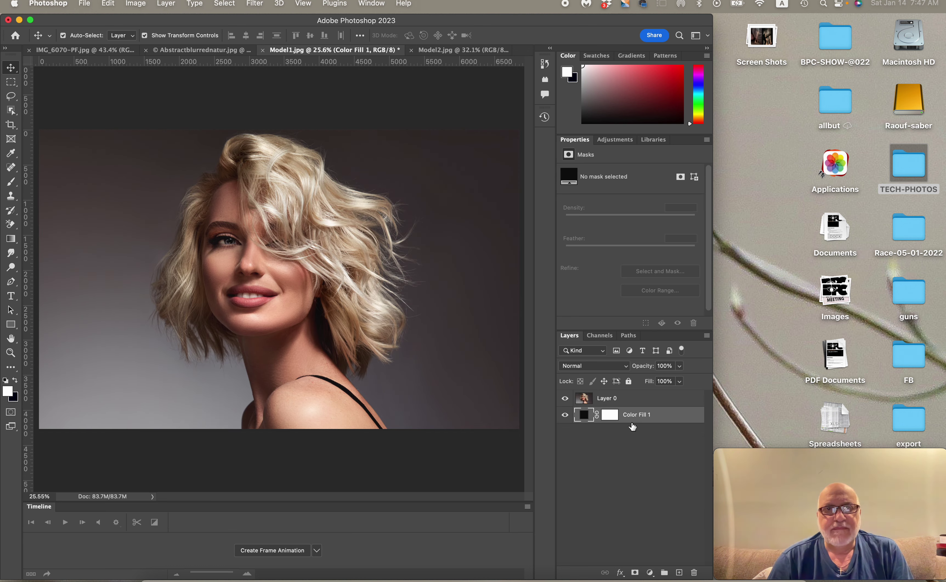
click(586, 398)
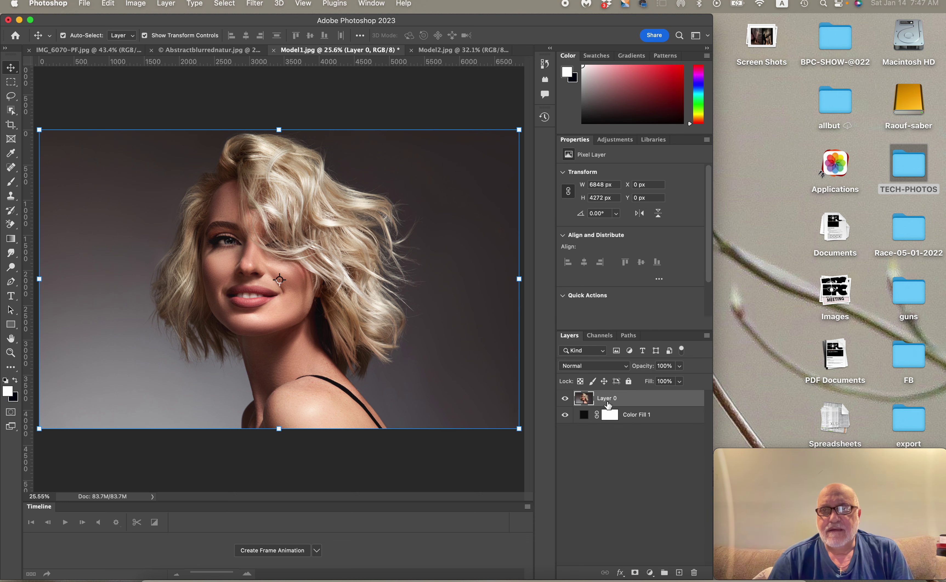
click(610, 417)
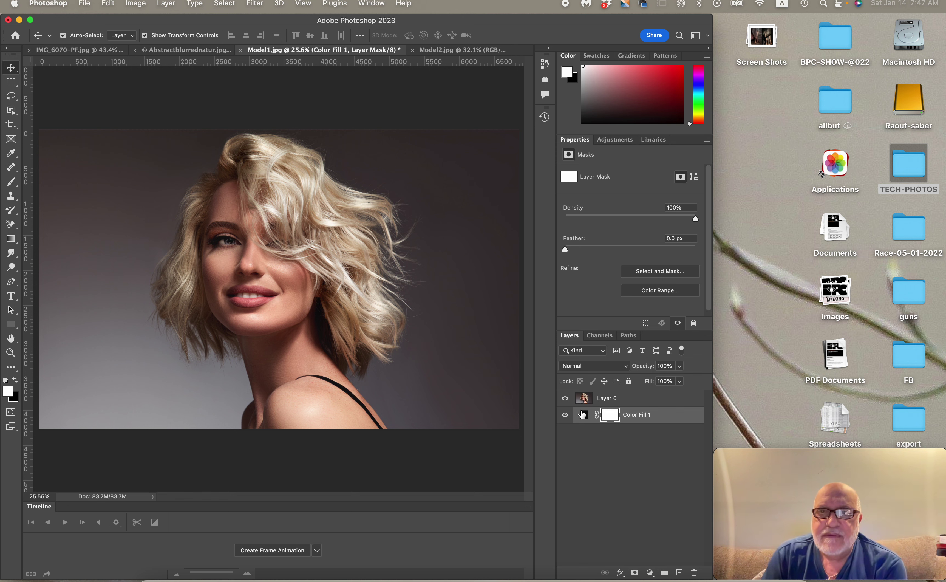
click(610, 400)
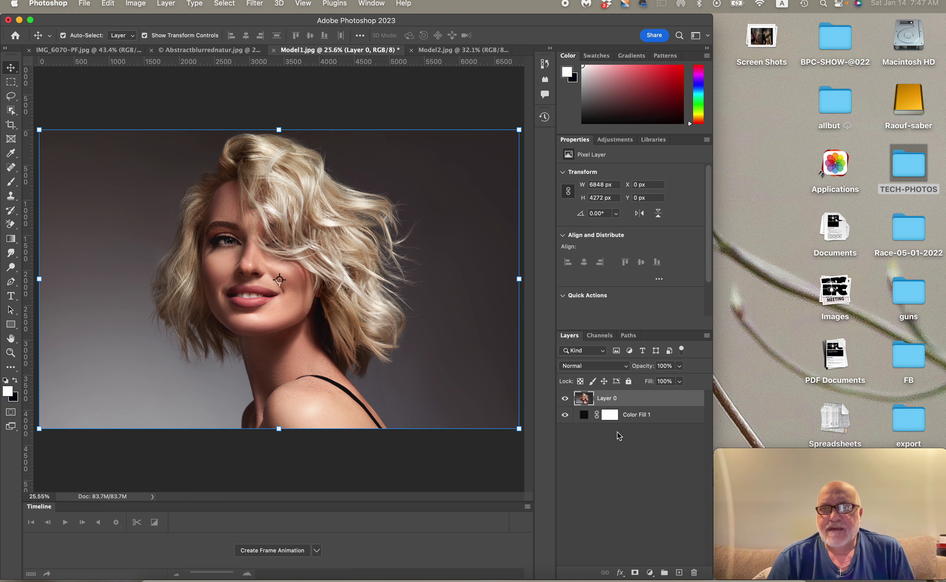
mouse_move(622, 575)
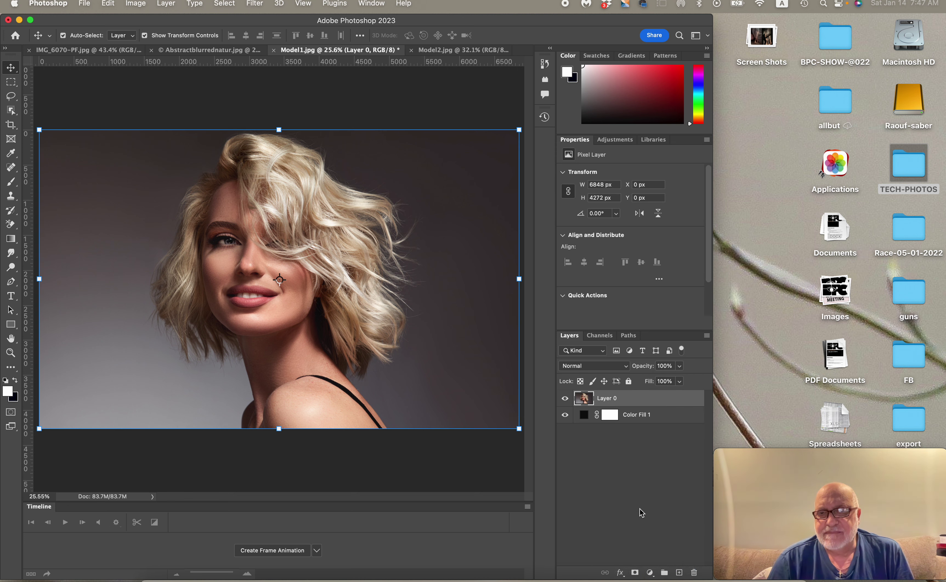
click(645, 542)
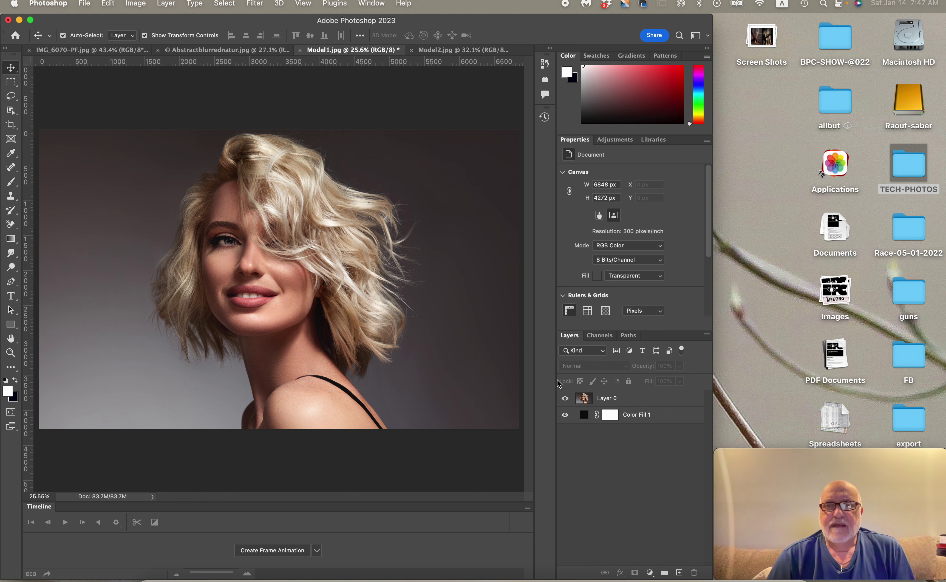
click(604, 352)
click(627, 400)
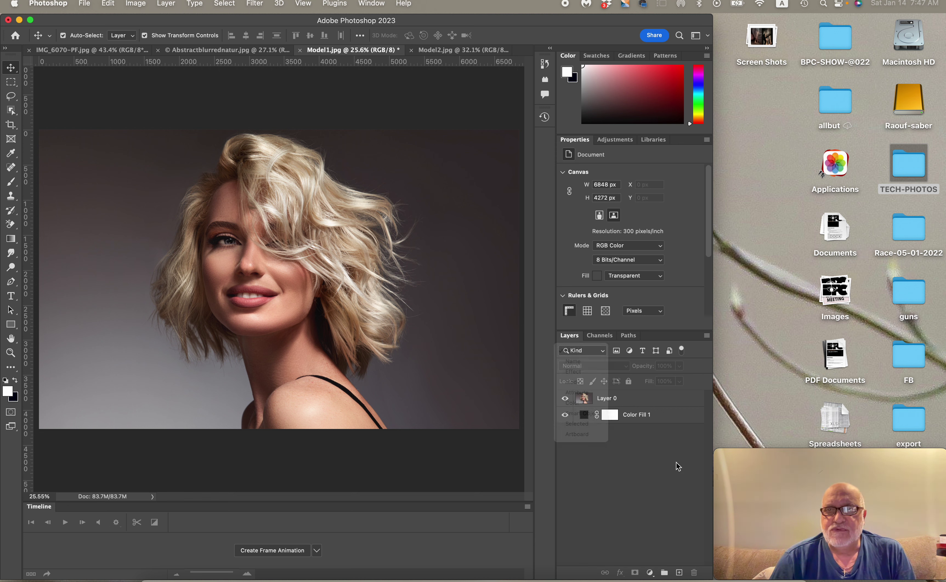
Step: Set the portrait layer's blend mode to Hard Light and copy it into Abstractblurrednatur.jpg over the dandelion image
click(623, 403)
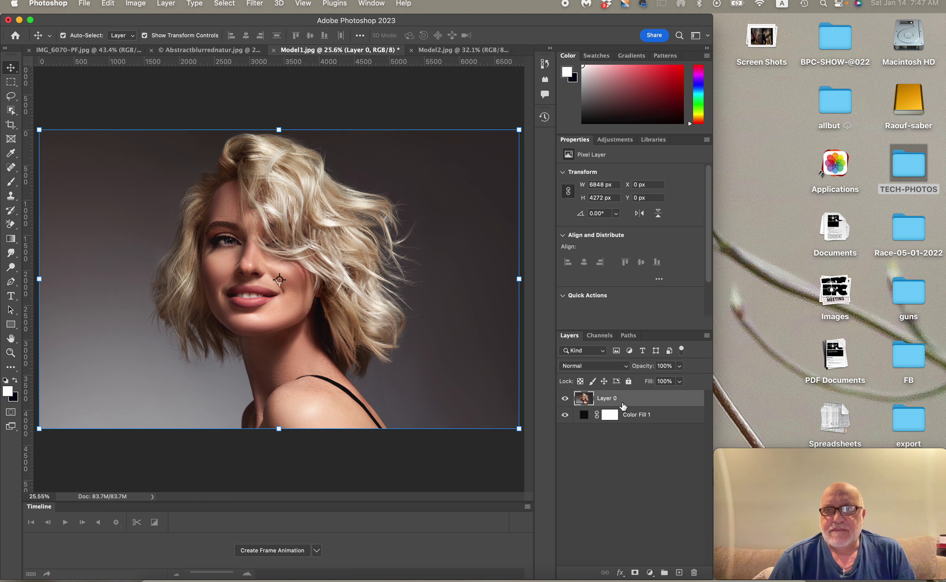
click(624, 368)
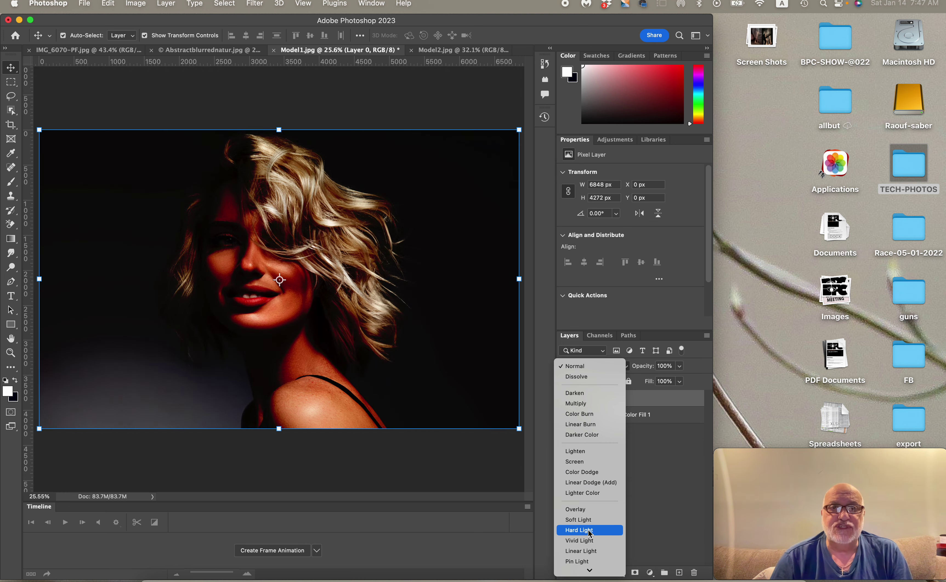
click(589, 530)
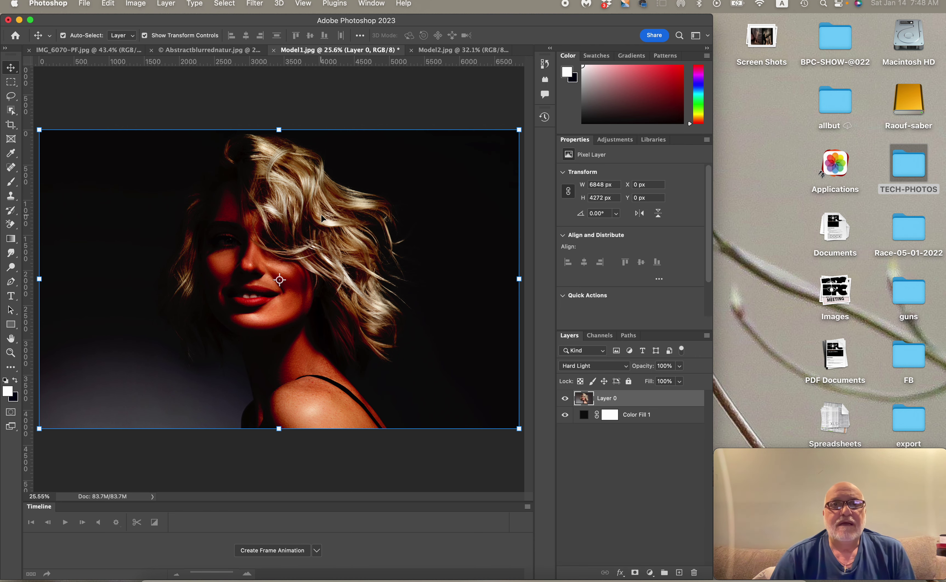
drag(321, 219, 325, 293)
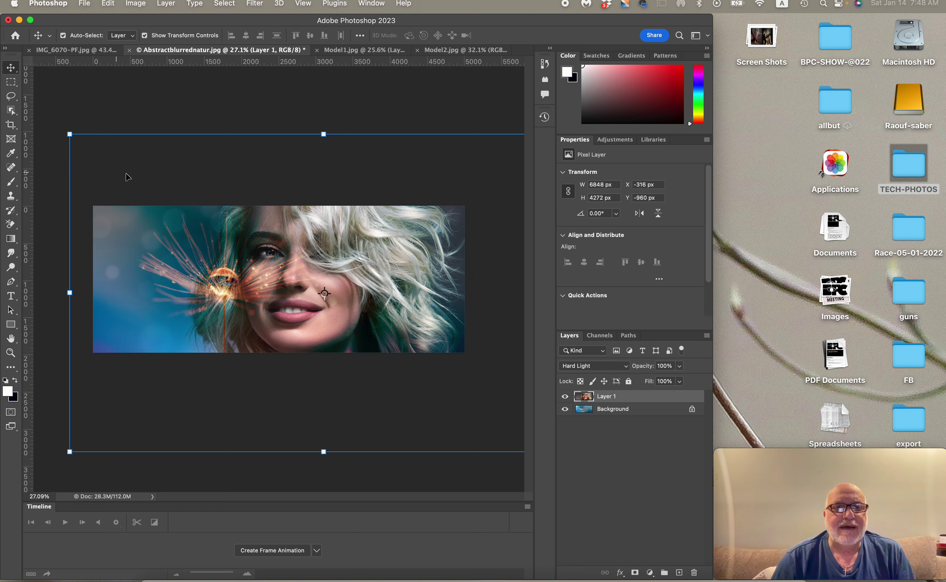
Step: Scale the blonde portrait to about 47.6% and place it over the right half of the dandelion image
drag(70, 136, 213, 225)
drag(395, 338, 411, 302)
drag(213, 226, 299, 279)
drag(335, 326, 287, 245)
drag(251, 199, 312, 236)
drag(333, 316, 318, 296)
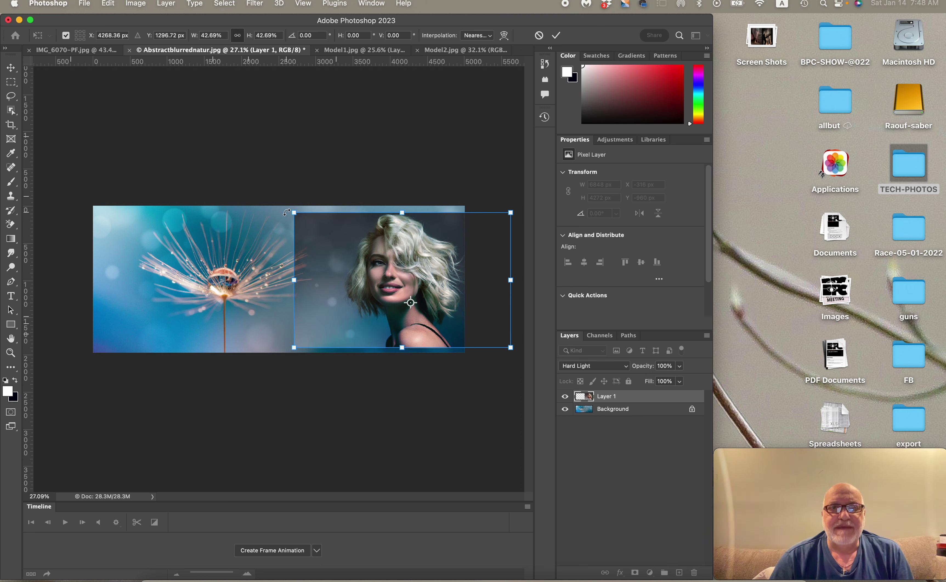
drag(295, 212, 284, 207)
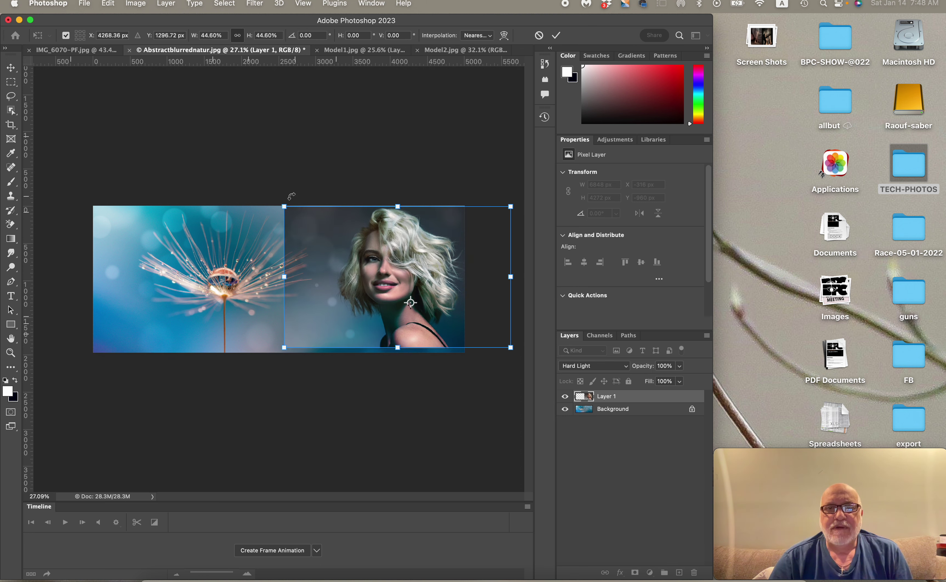
drag(397, 348, 396, 359)
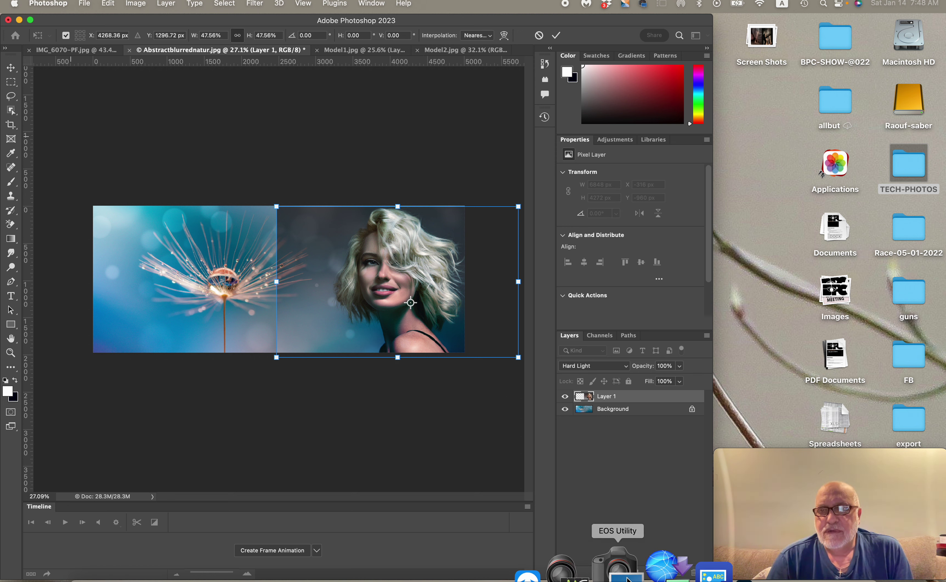
click(640, 486)
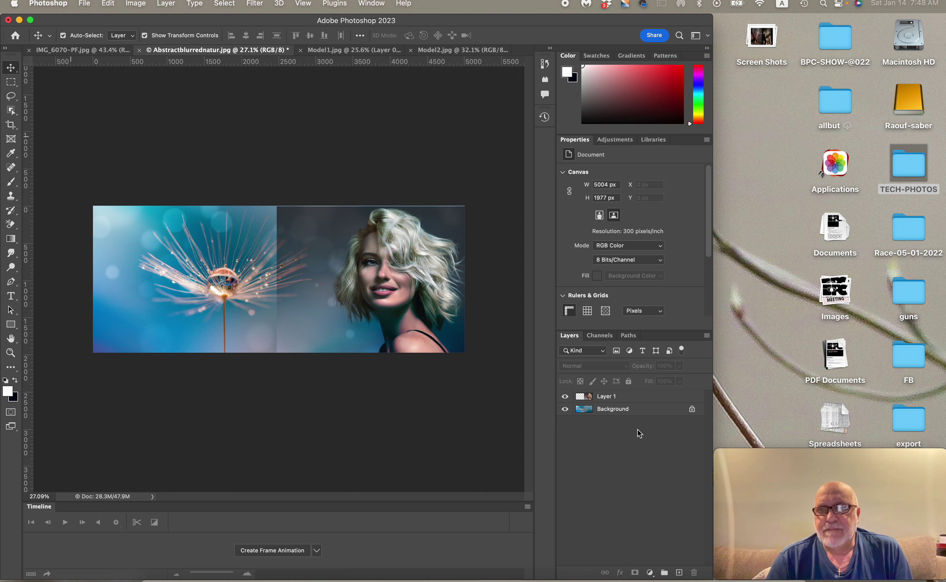
Step: Unlock the dandelion background layer, try a layer mask on it, and undo that mask
click(692, 410)
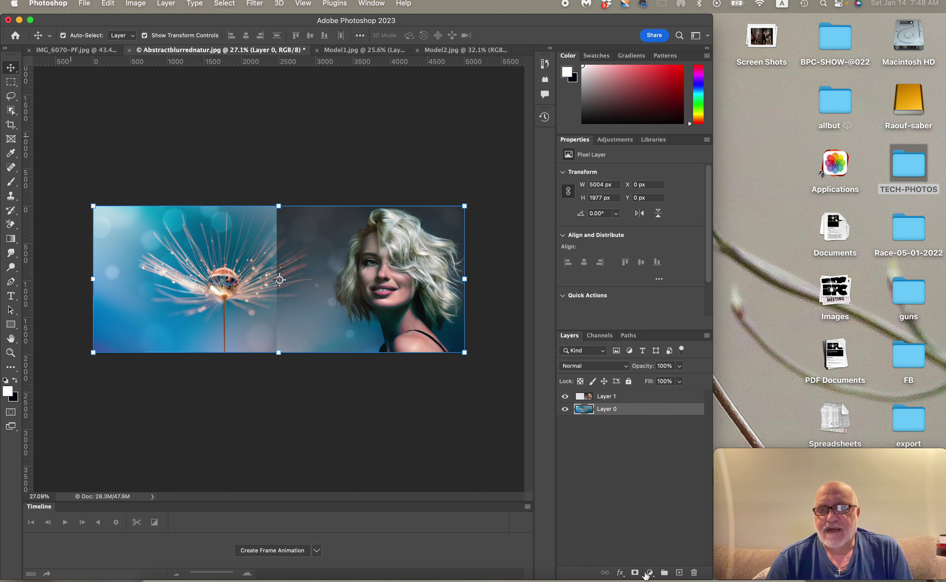
click(634, 573)
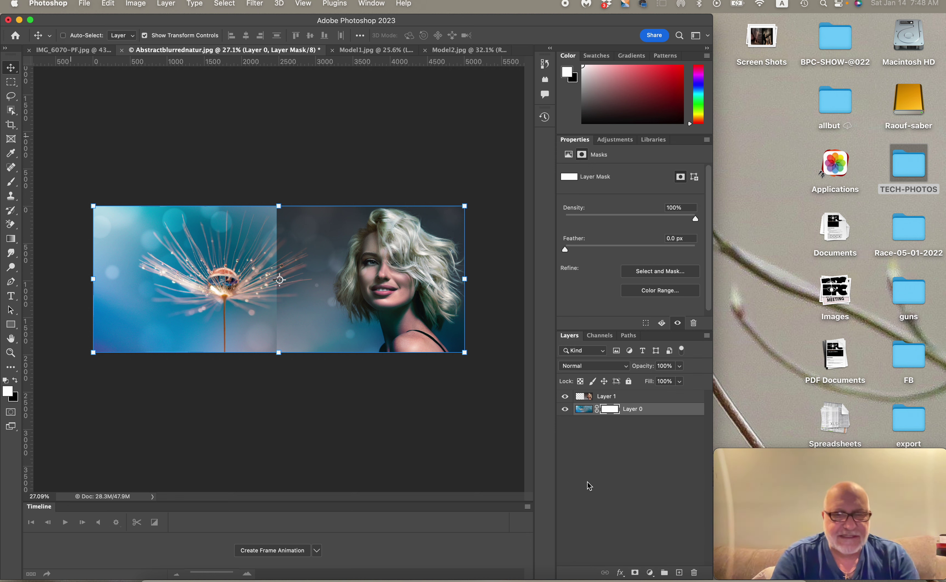
key(super+z)
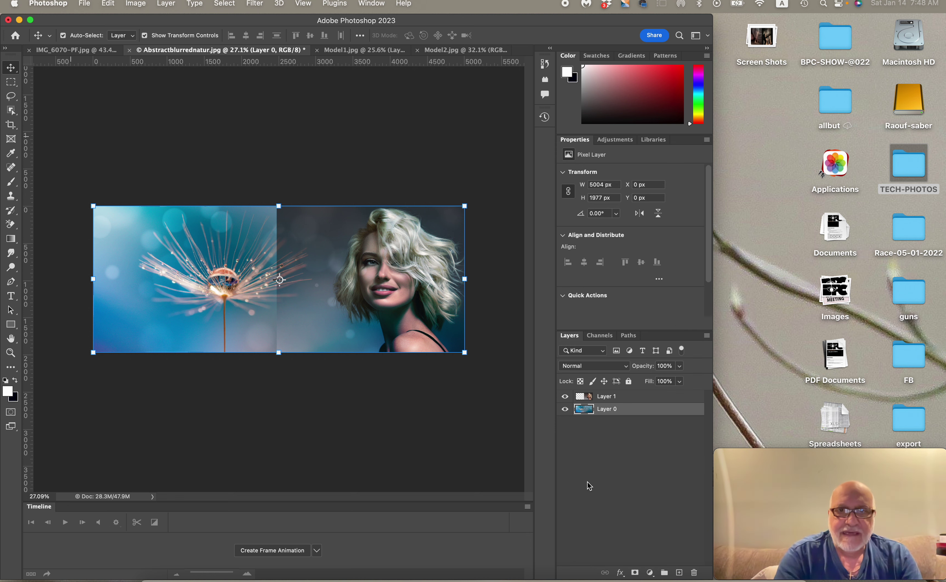
Step: Add a layer mask to the portrait layer, Layer 1, and activate the Gradient tool
click(615, 396)
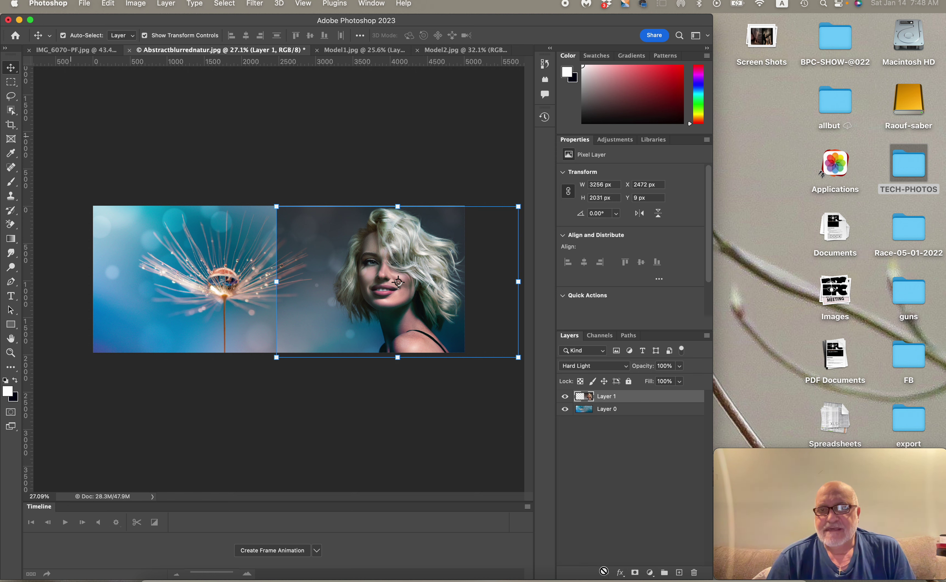
click(635, 573)
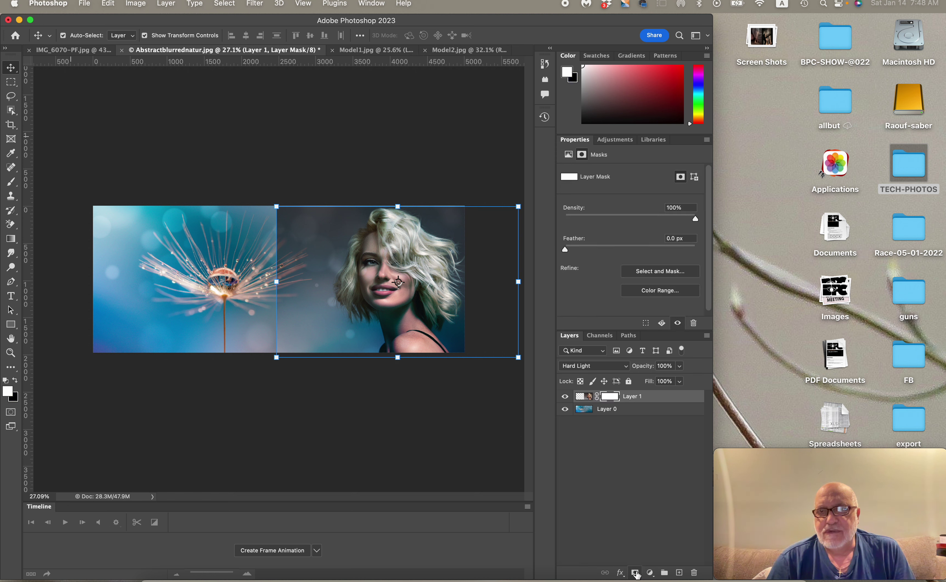
click(58, 344)
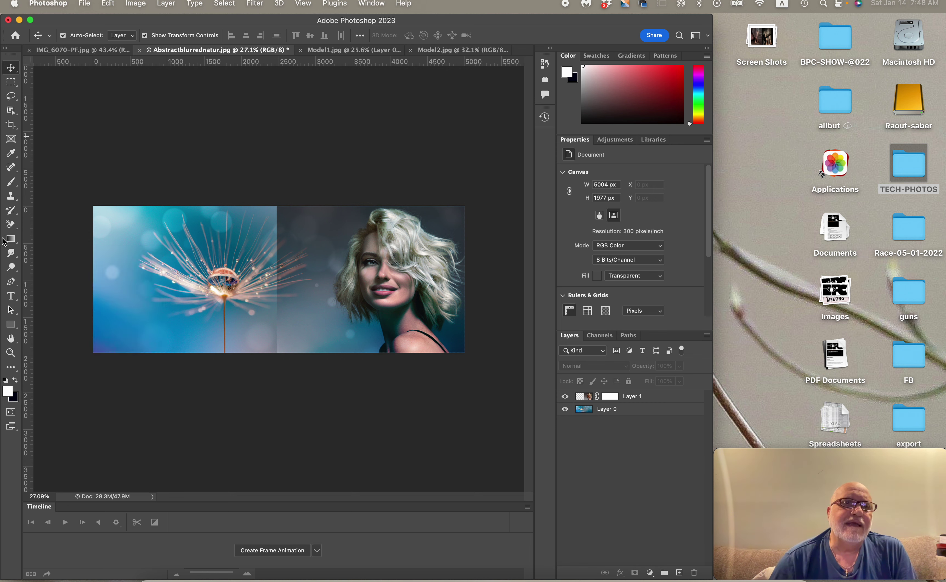
click(11, 239)
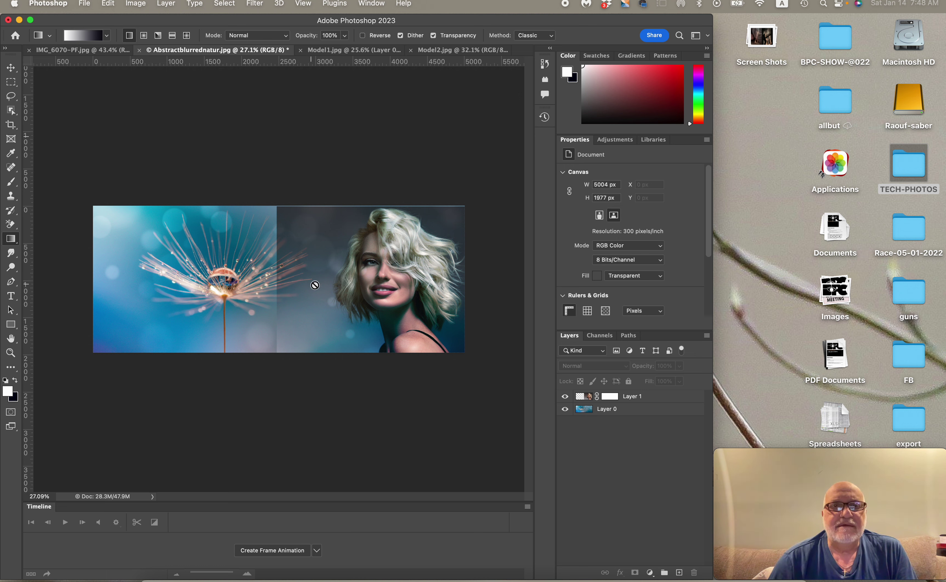
Step: Try a very short white-to-black gradient on the portrait layer's own pixels and undo it
click(621, 396)
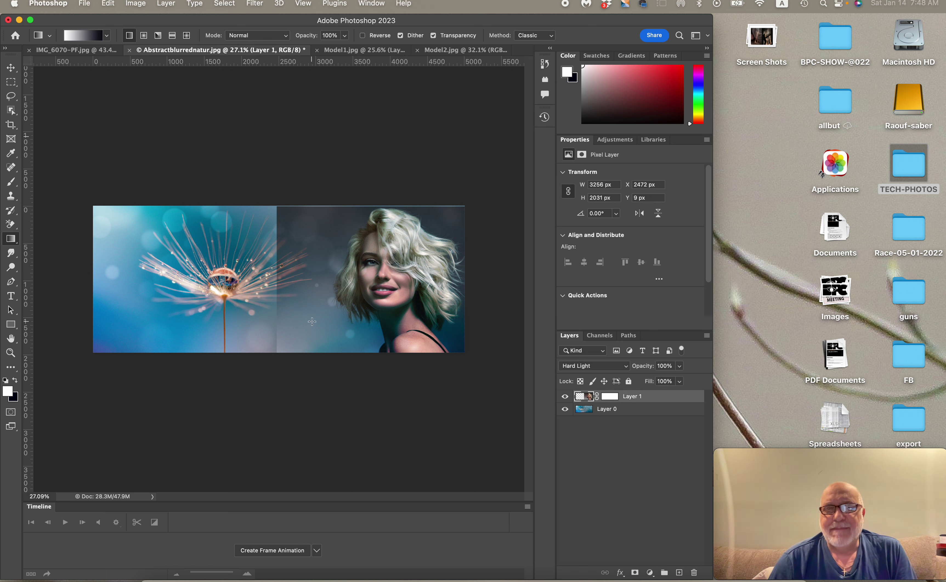
drag(312, 298, 311, 297)
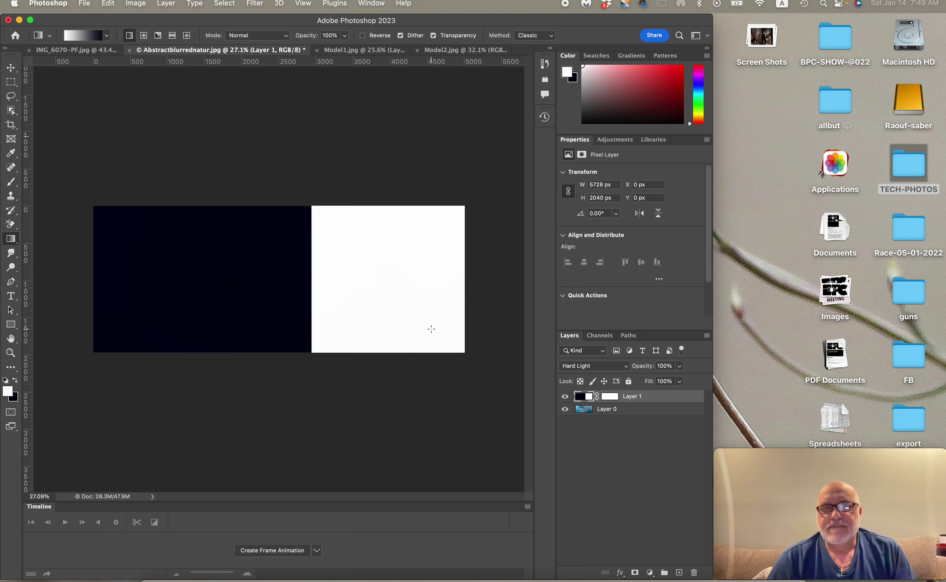
key(super+z)
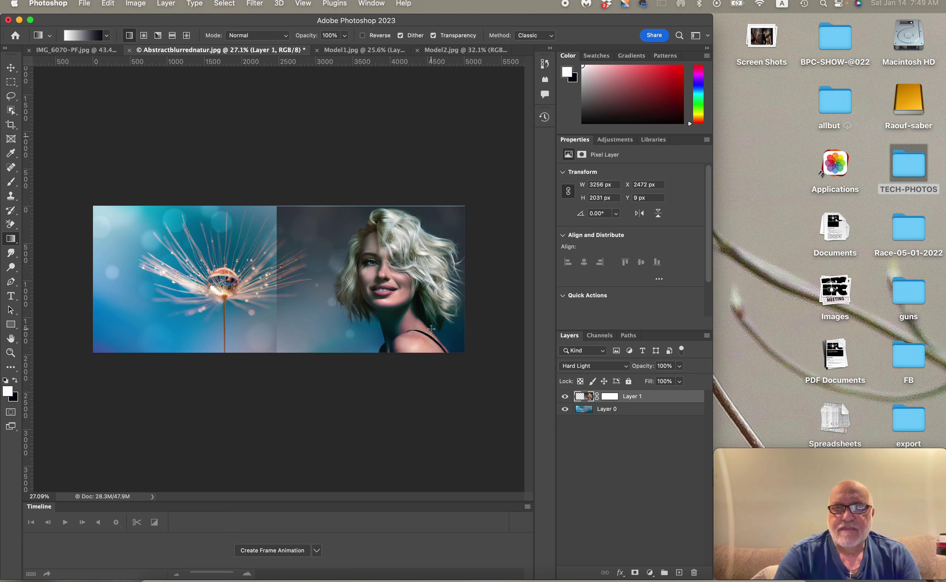
Step: Draw a horizontal white-to-black linear gradient on the portrait's layer mask to fade its left edge into the dandelion image
click(610, 395)
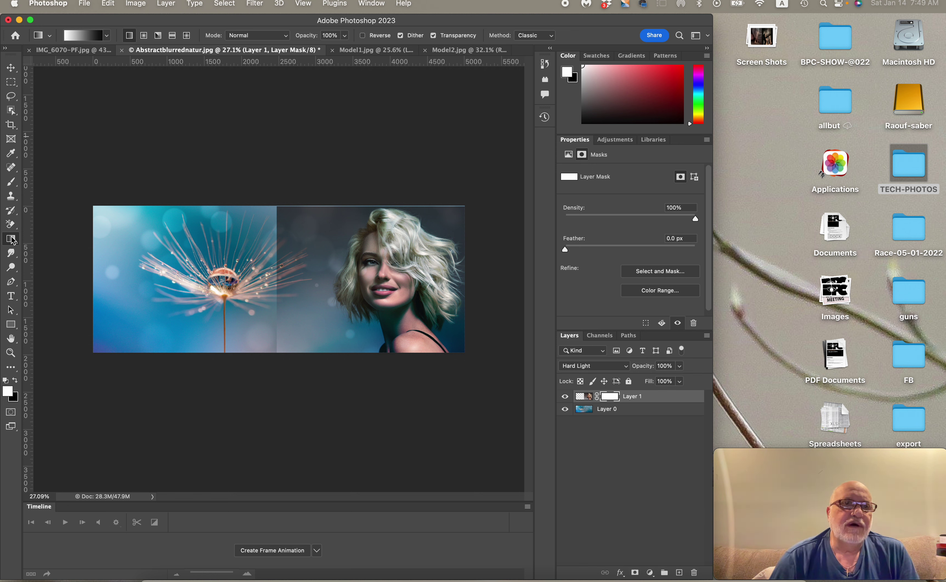
drag(358, 272, 287, 274)
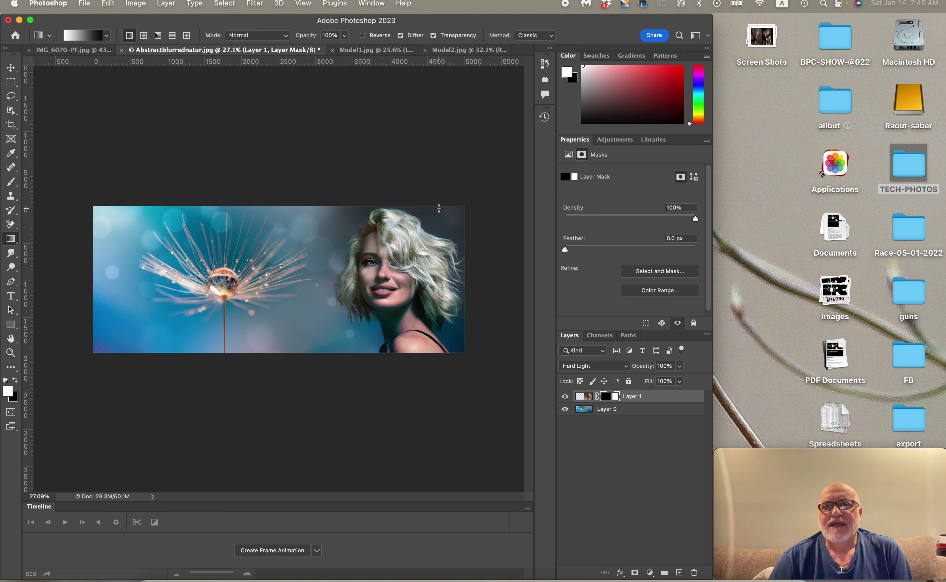
Step: Try a short diagonal gradient on the portrait's mask from the image's upper-right area, and undo it
drag(439, 208, 429, 241)
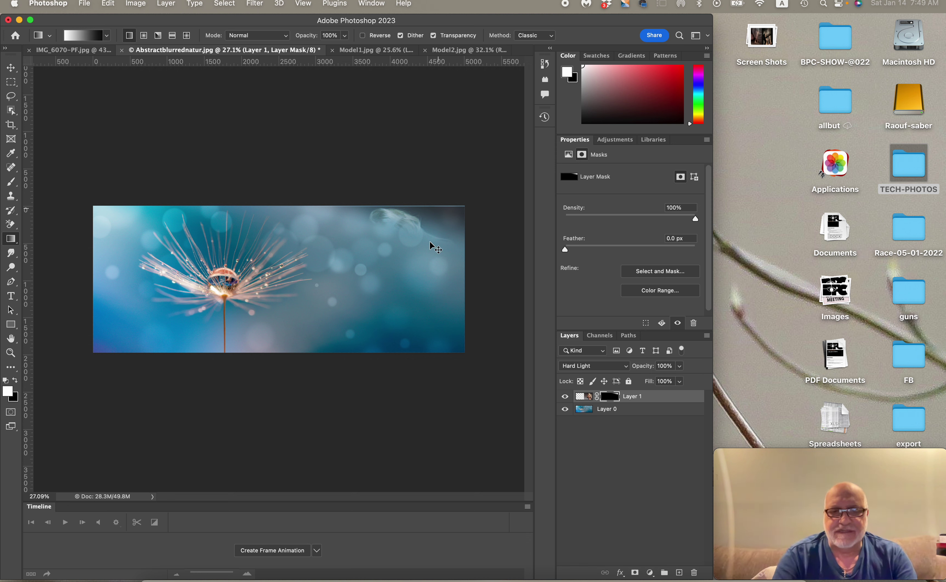
key(super+z)
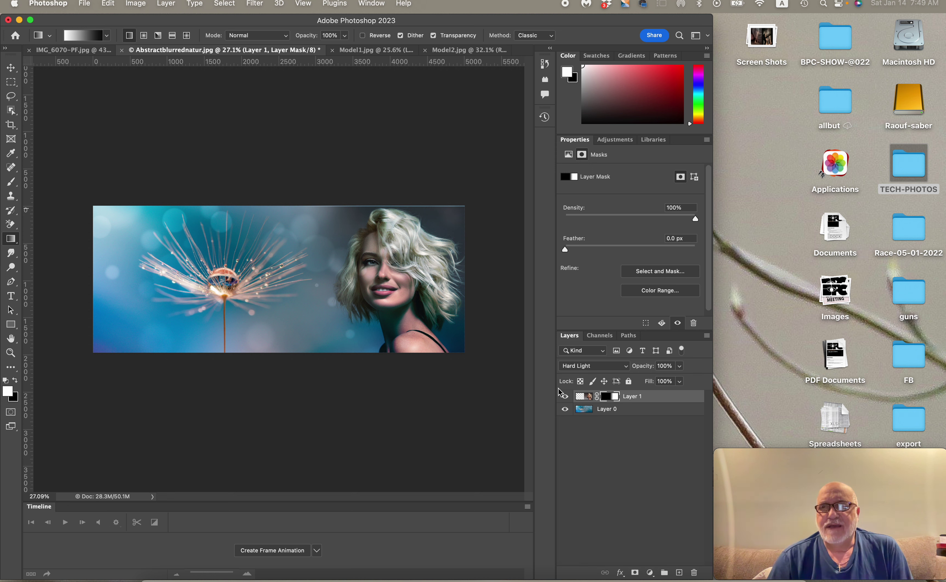
Step: In Model2.jpg, clear the selection around the model and convert the background into an unlocked layer with a layer mask
drag(583, 408, 274, 326)
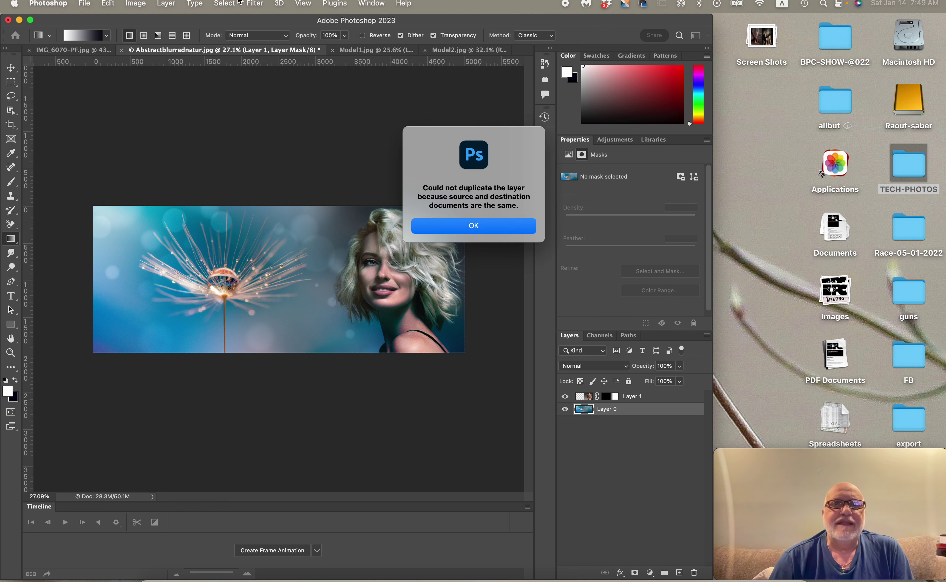
click(479, 227)
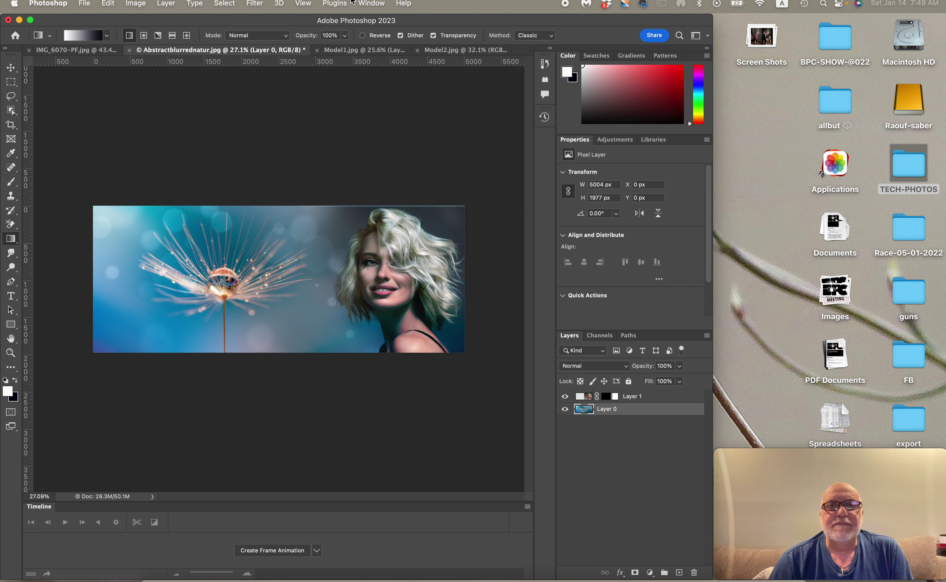
click(449, 51)
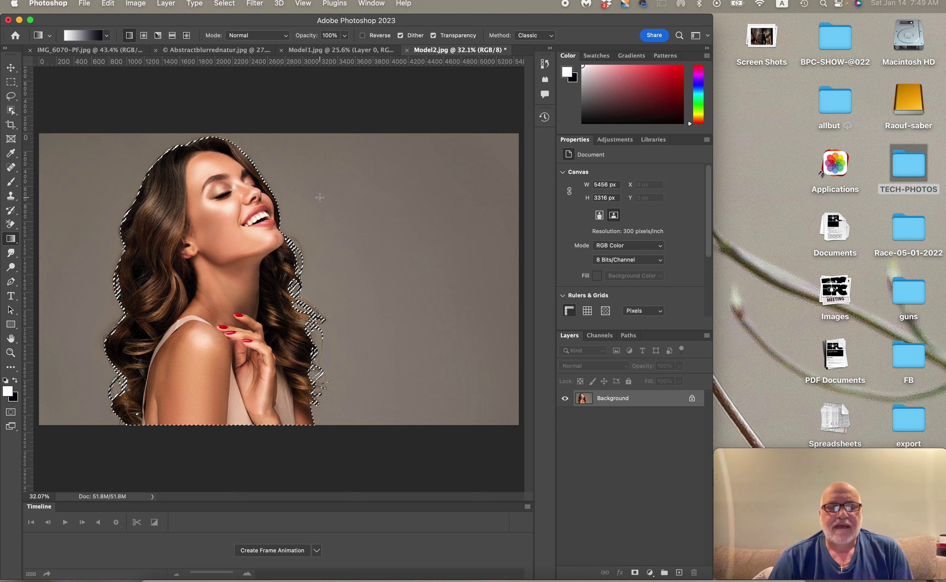
key(super+d)
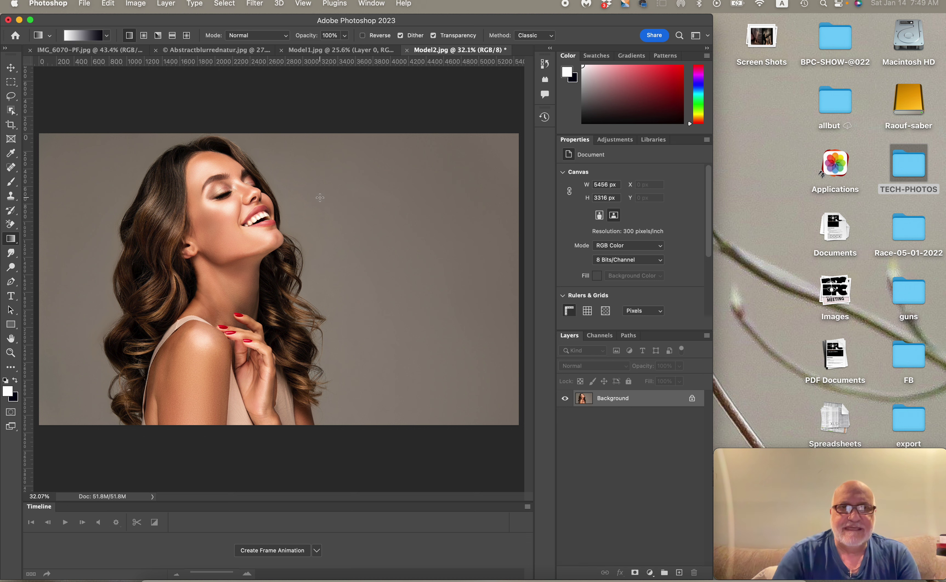
click(693, 399)
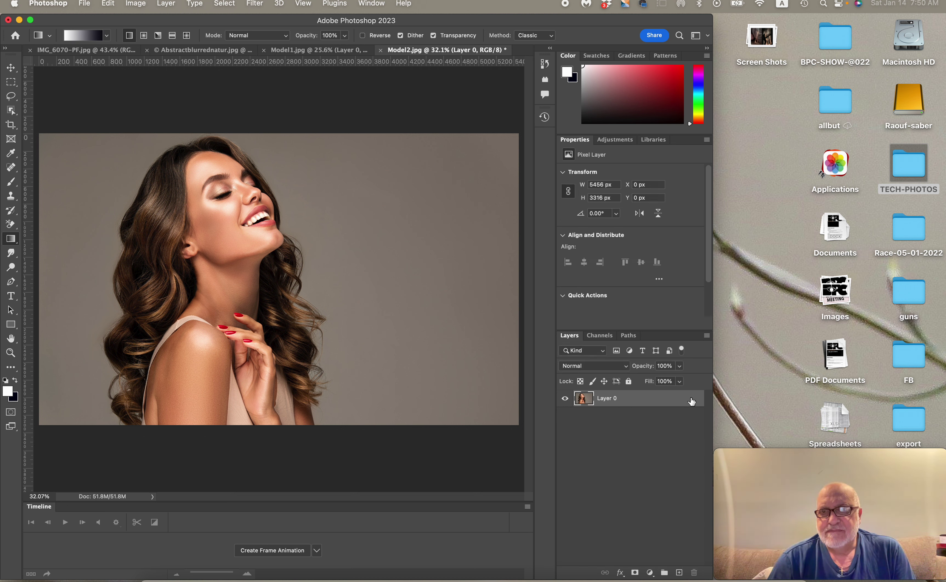
click(634, 573)
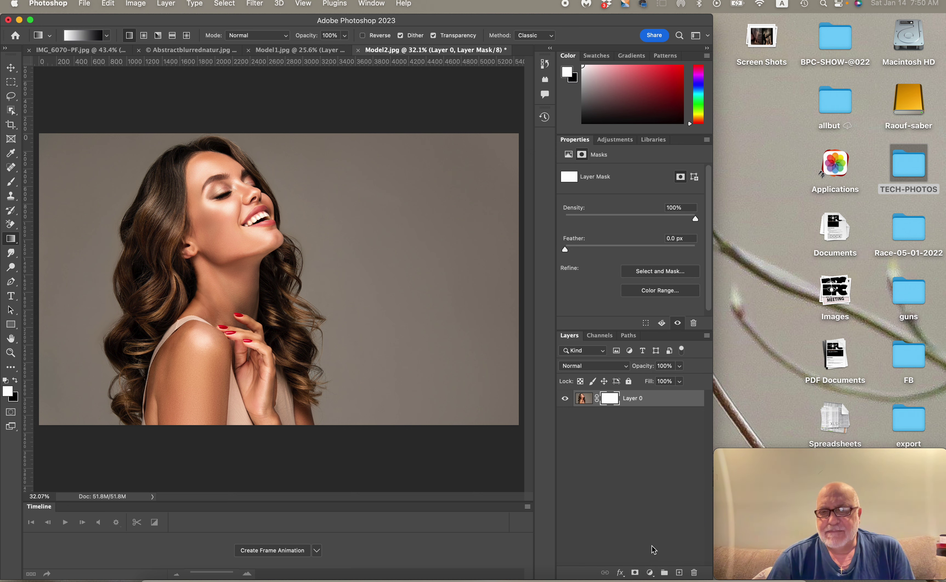
Step: Add a near-black (#060505) solid color fill layer and move it beneath the model's layer
click(650, 573)
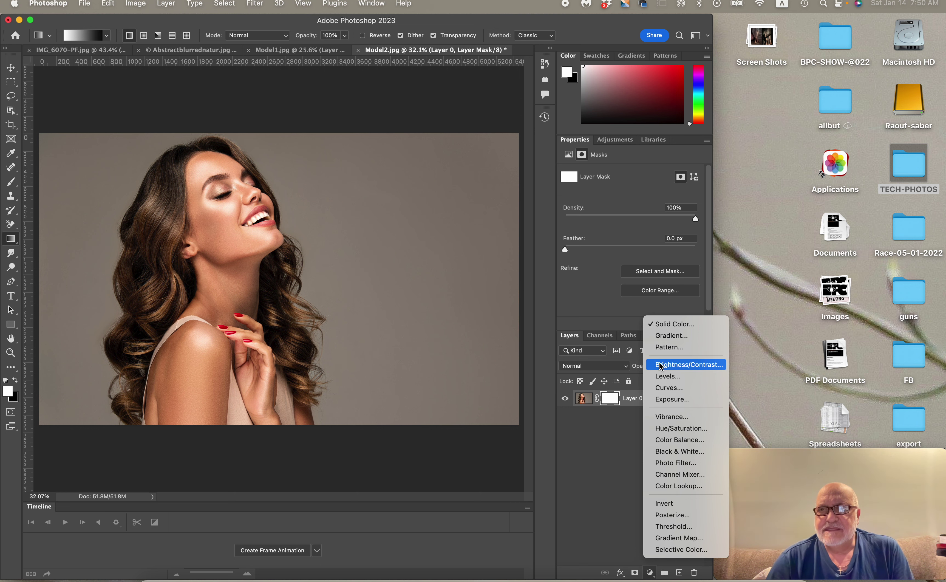
click(668, 323)
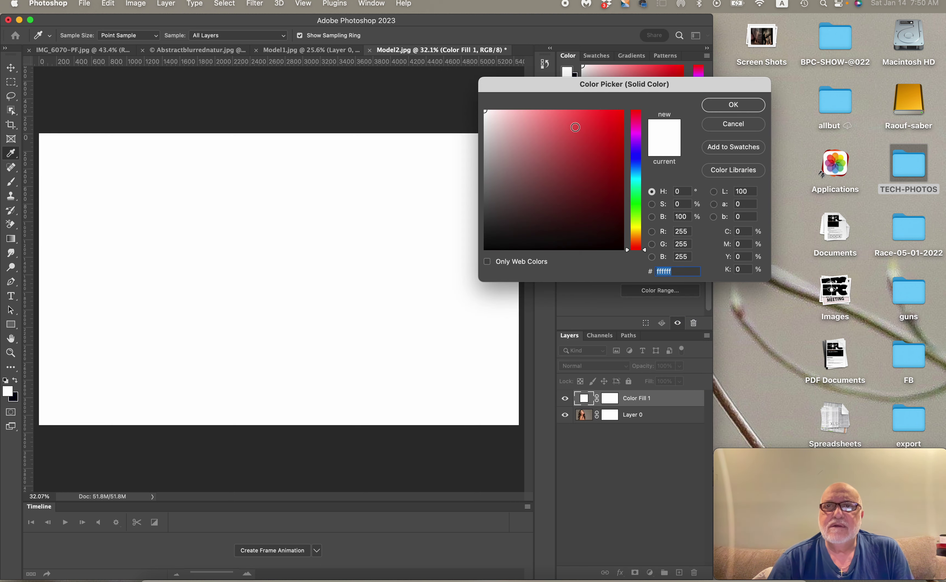
click(496, 247)
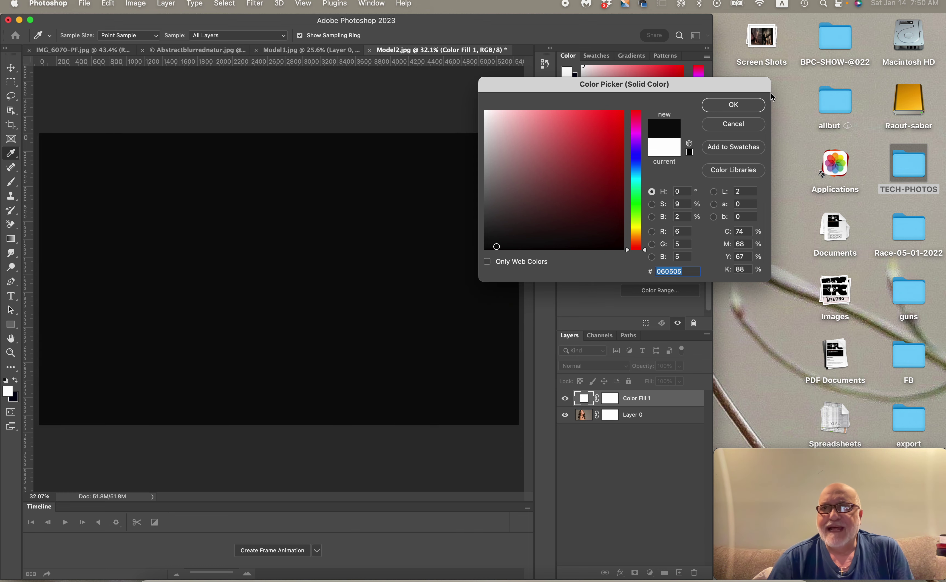
click(733, 105)
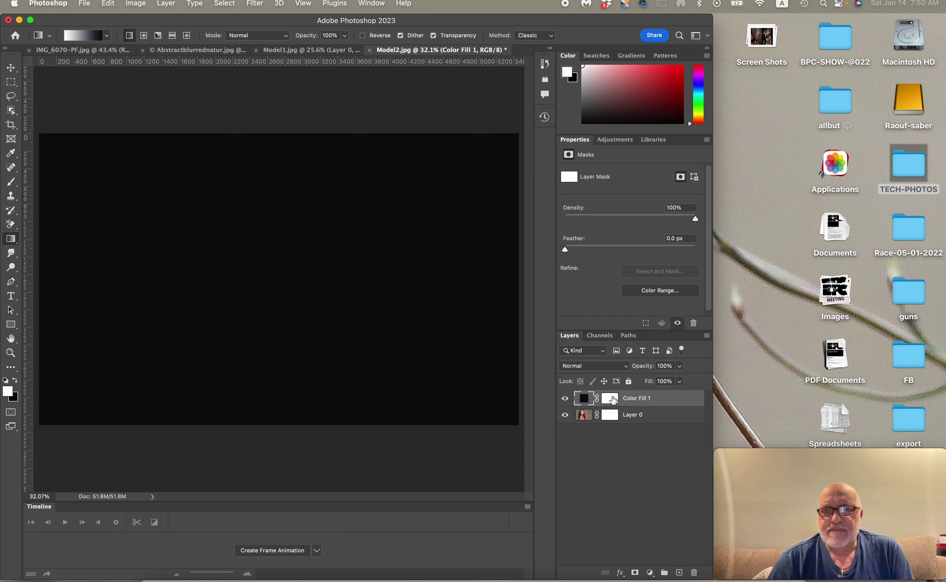
drag(610, 398, 618, 423)
drag(616, 431, 587, 436)
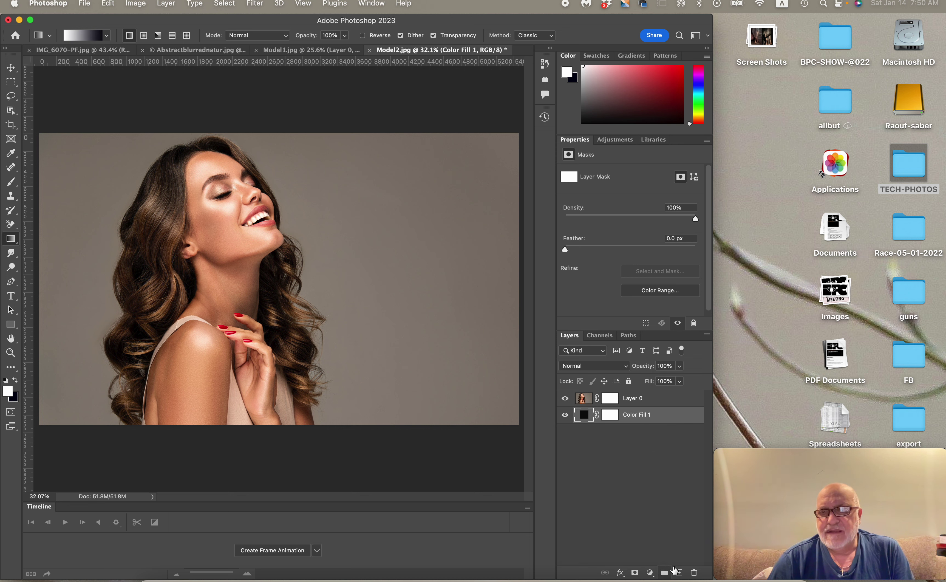
Step: Remove the color fill layer's mask, restack the fill above the model's layer, and delete the fill layer
click(694, 572)
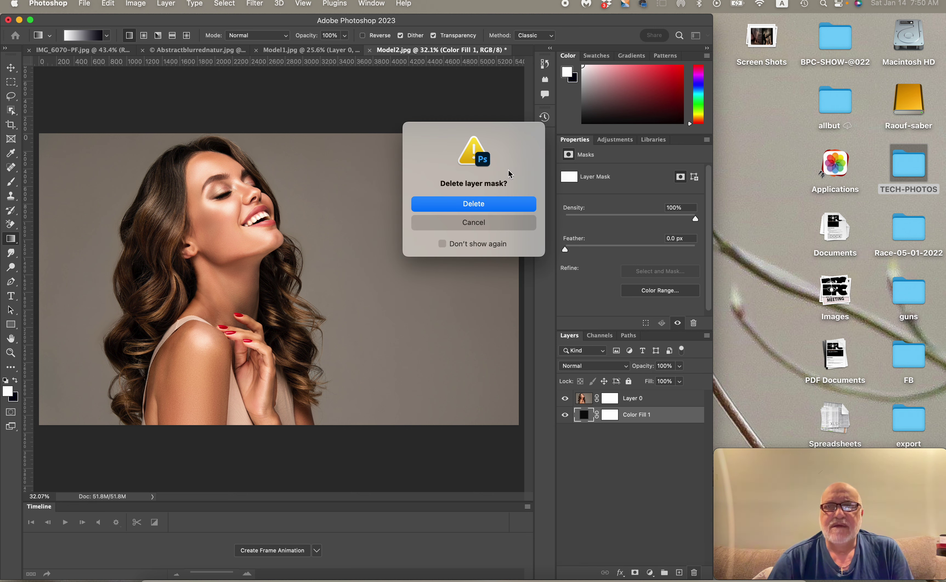
click(492, 205)
click(522, 232)
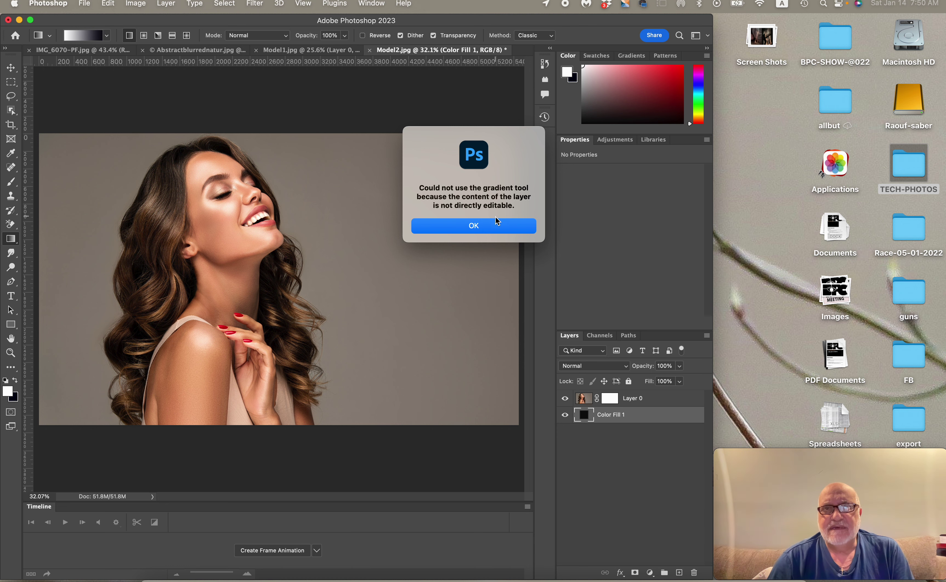
click(490, 230)
drag(685, 400, 685, 424)
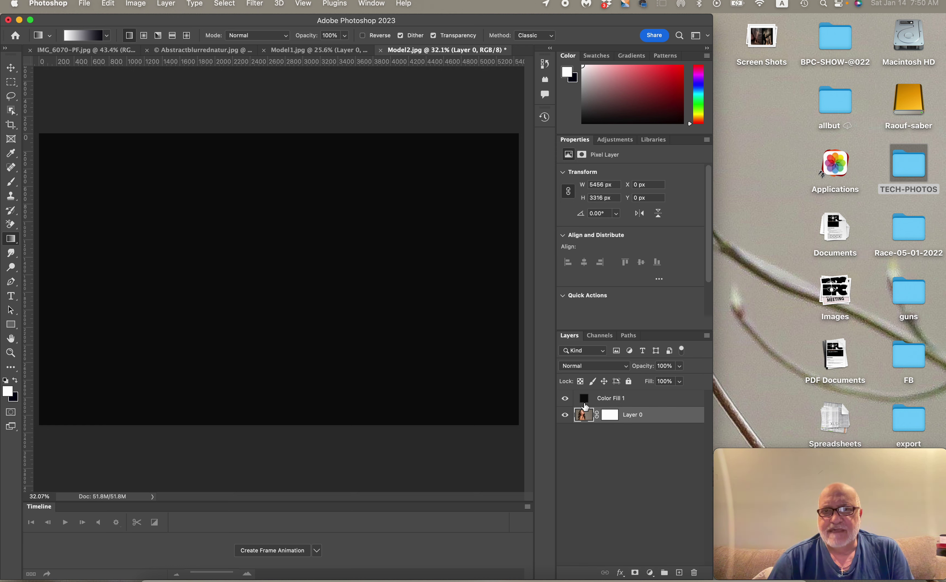
click(614, 403)
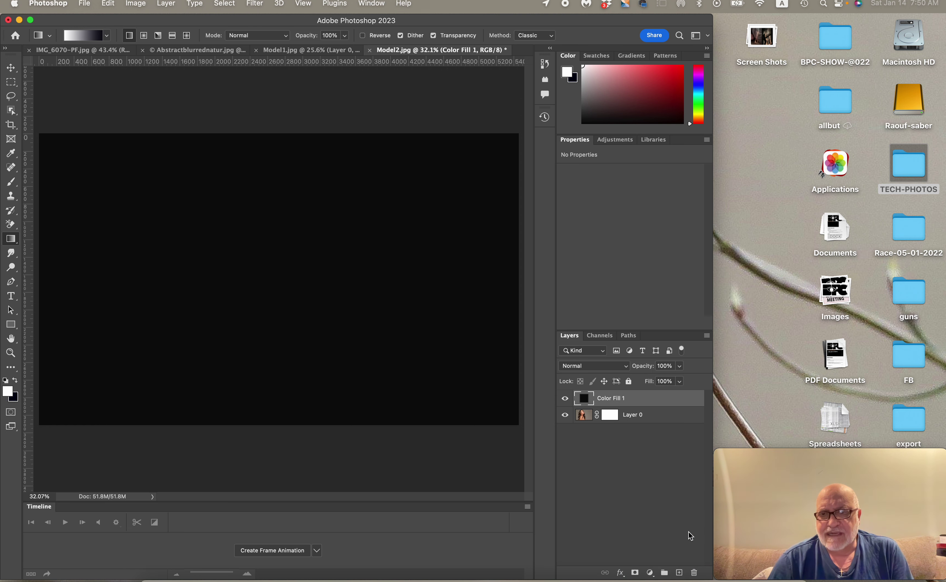
click(694, 572)
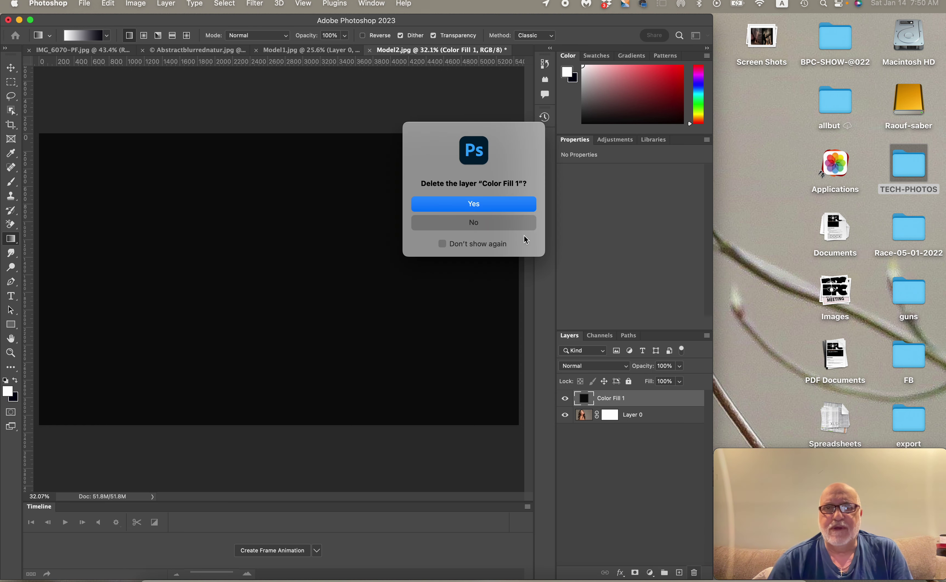
click(494, 209)
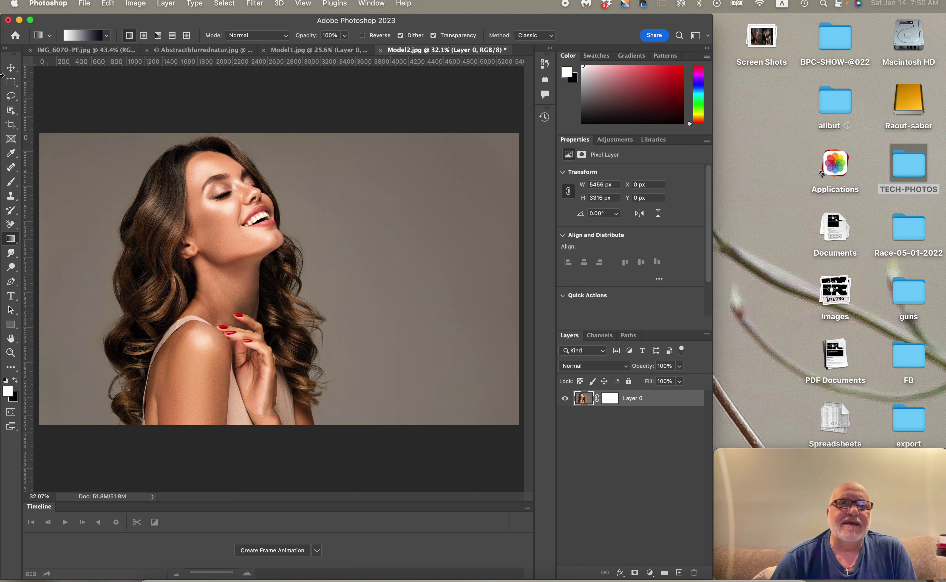
Step: Copy the masked model layer from Model2.jpg into IMG_6070-PF.jpg with the Move tool, accepting the color profile conversion
click(11, 68)
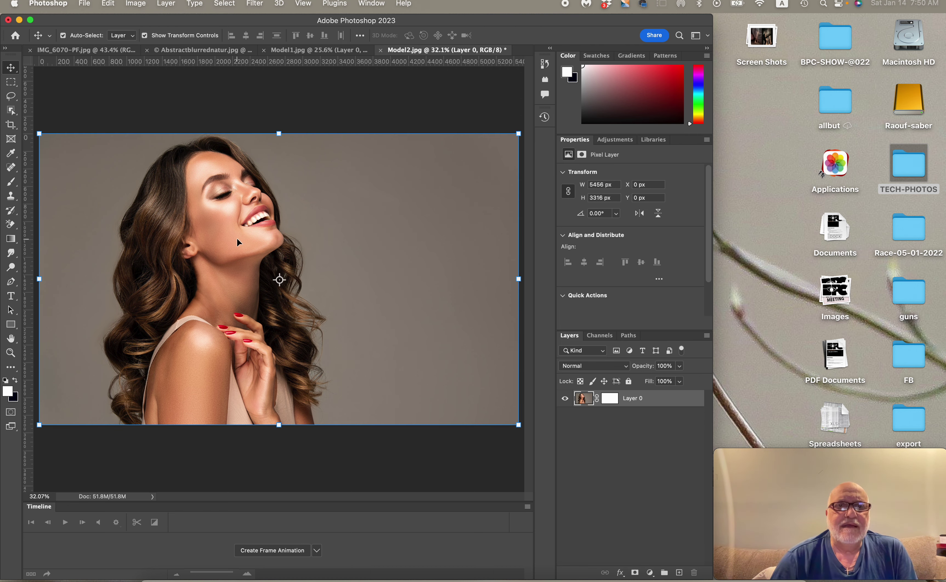
drag(236, 237, 296, 313)
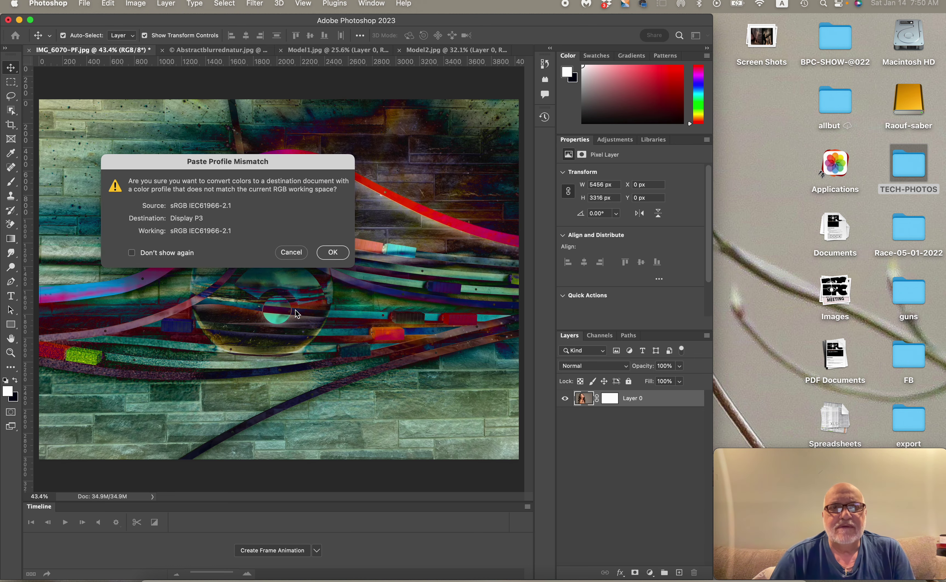
click(333, 252)
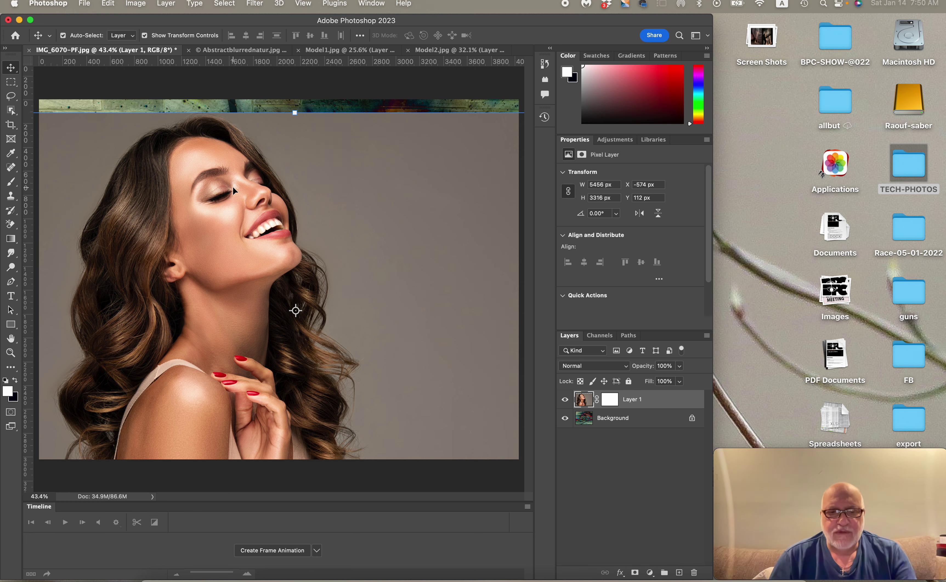
Step: Scale the model layer to about 58.94%, align it with the image's lower-left corner, and unlock the background layer
key(super+0)
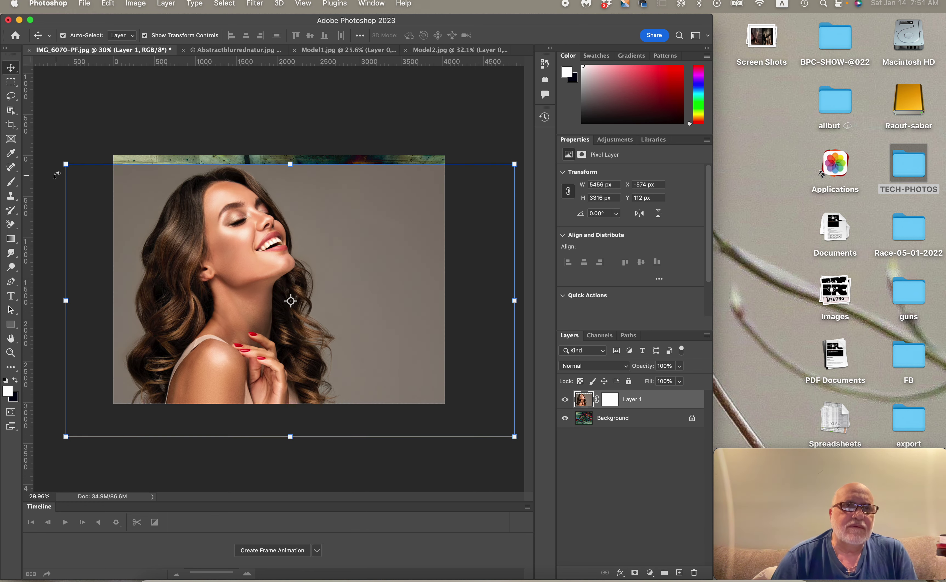
drag(66, 165, 250, 276)
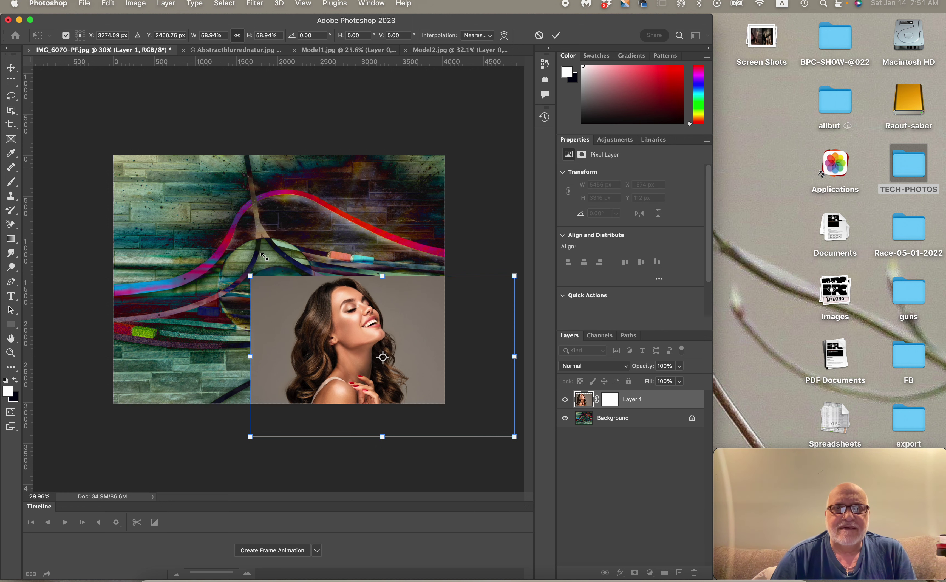
drag(345, 351, 209, 317)
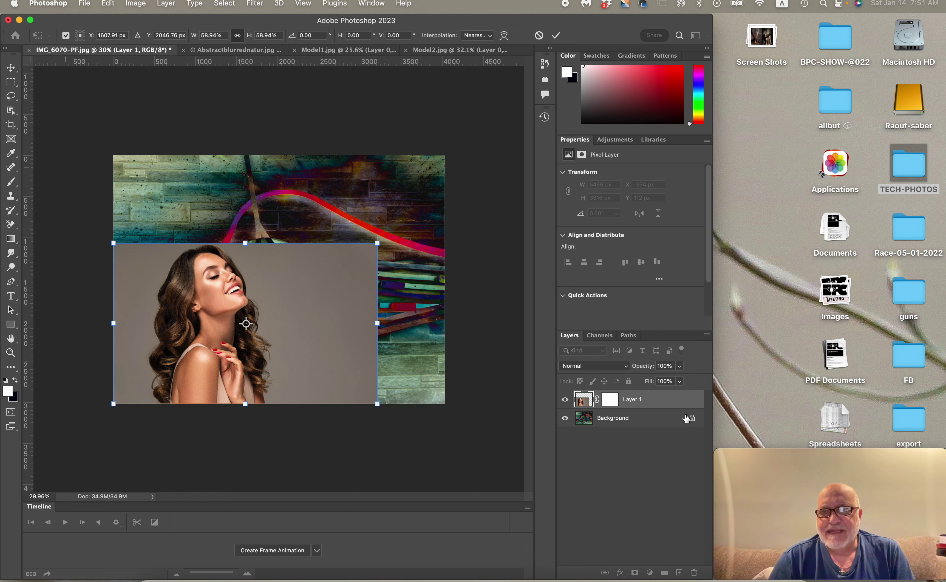
click(692, 419)
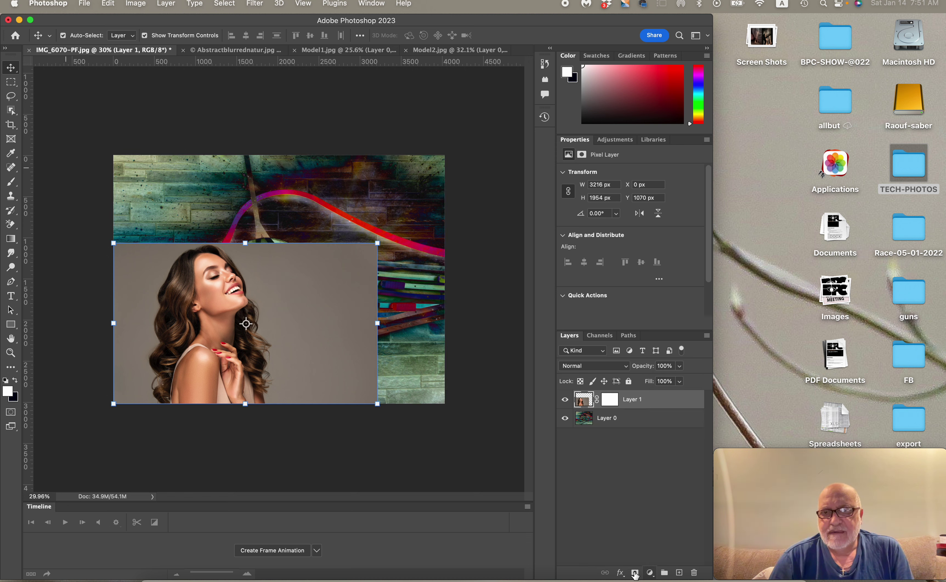
Step: In Layer 1's Blending Options, split the Blend If current-layer black point to 0 / 114 so the background shows through the dark hair
click(620, 572)
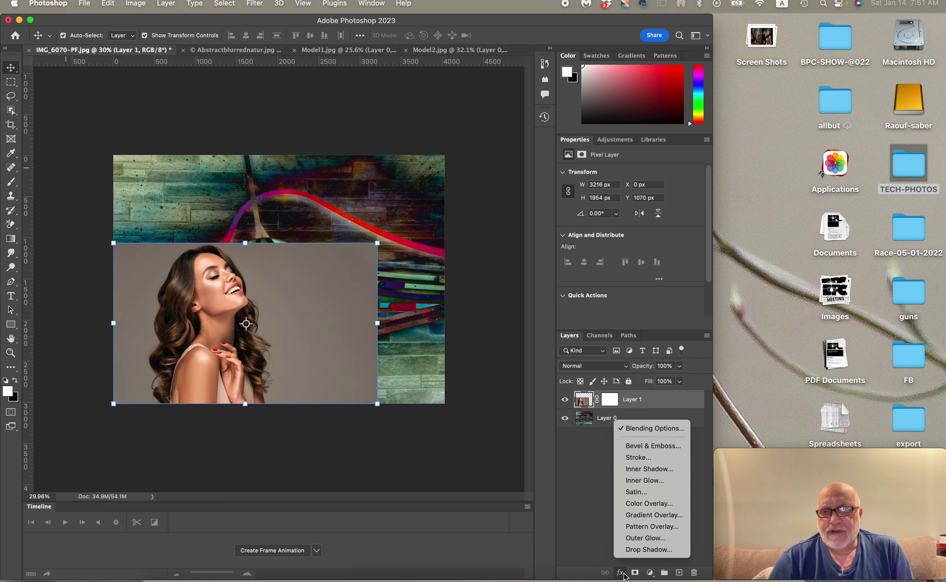
click(644, 429)
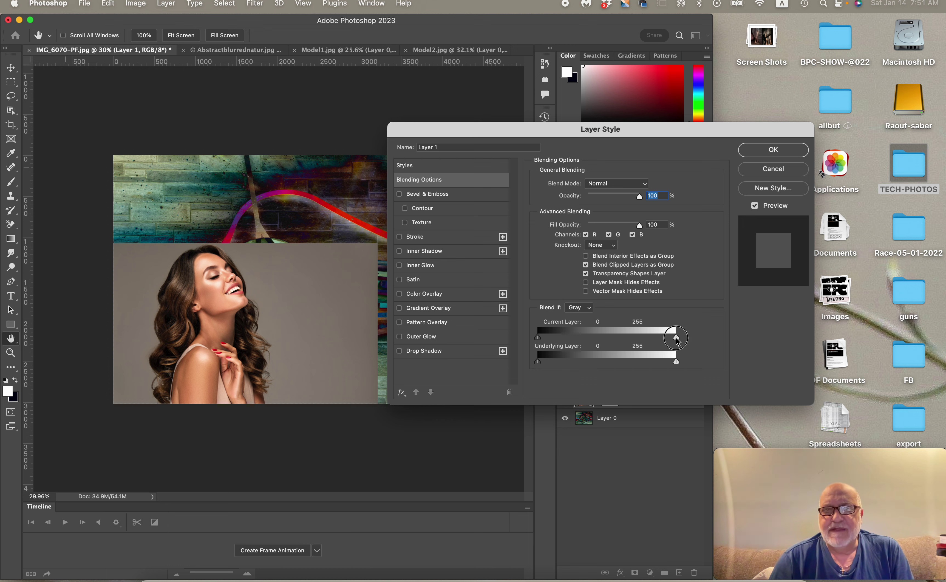
mouse_move(677, 338)
mouse_down()
mouse_move(596, 339)
mouse_move(676, 338)
mouse_up()
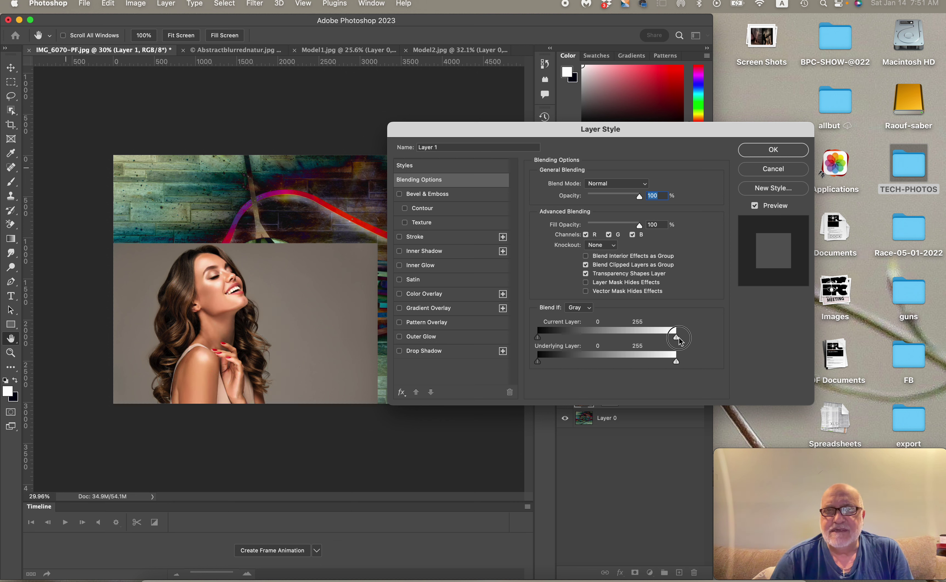
mouse_move(538, 338)
mouse_down()
mouse_move(596, 342)
mouse_move(529, 342)
mouse_up()
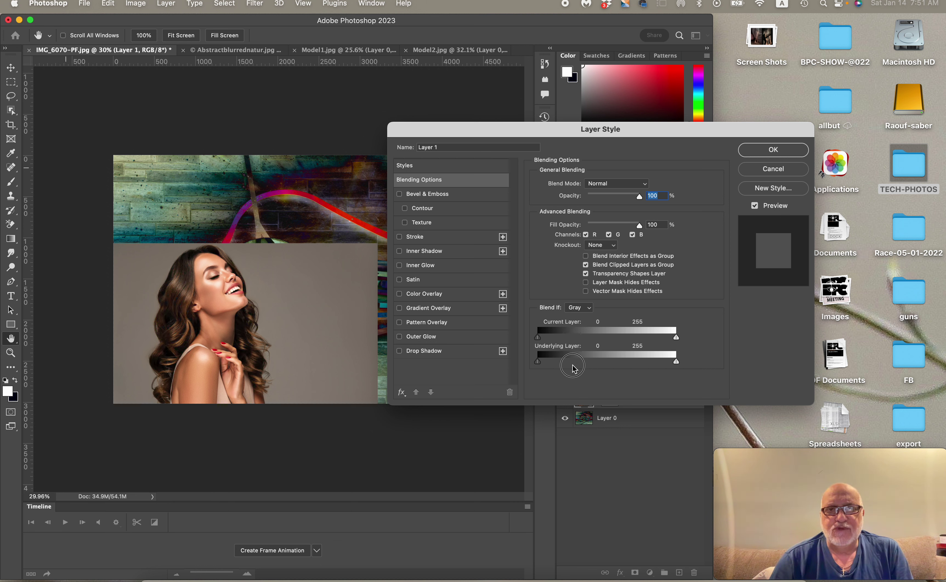
mouse_move(537, 363)
mouse_down()
mouse_move(583, 367)
mouse_move(526, 359)
mouse_up()
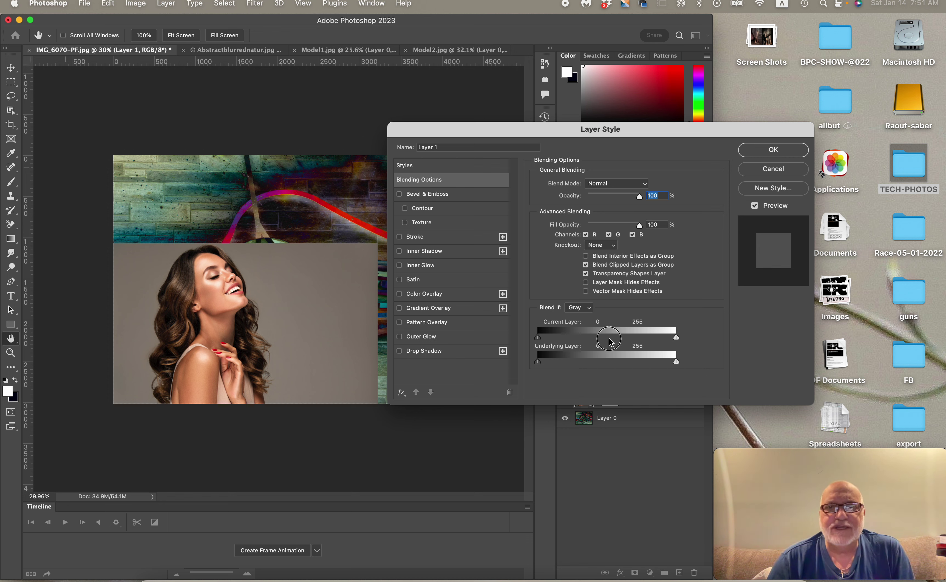
mouse_move(675, 338)
mouse_down()
mouse_move(644, 337)
mouse_move(688, 343)
mouse_up()
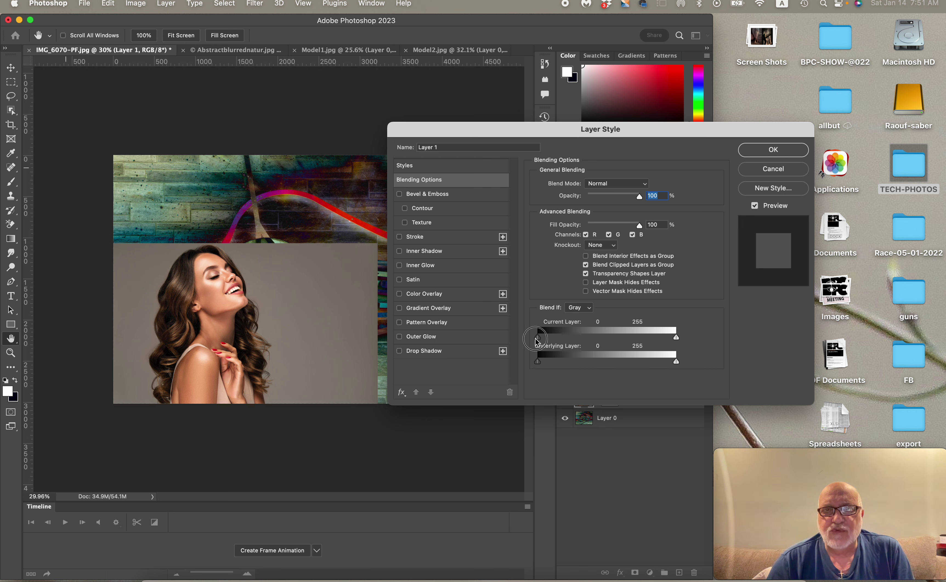
mouse_move(538, 337)
mouse_down()
mouse_move(594, 338)
mouse_move(524, 339)
mouse_up()
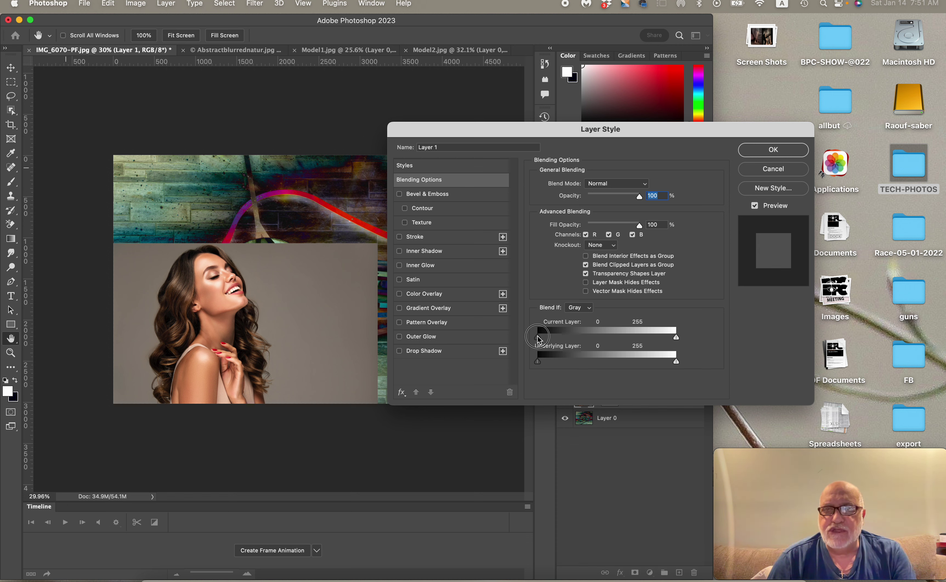
drag(537, 338, 540, 342)
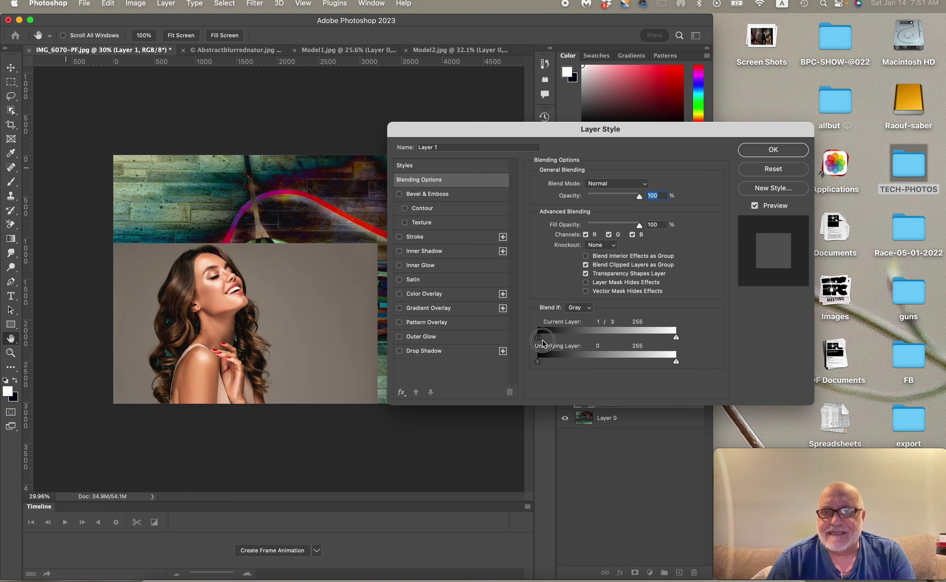
drag(540, 340, 601, 342)
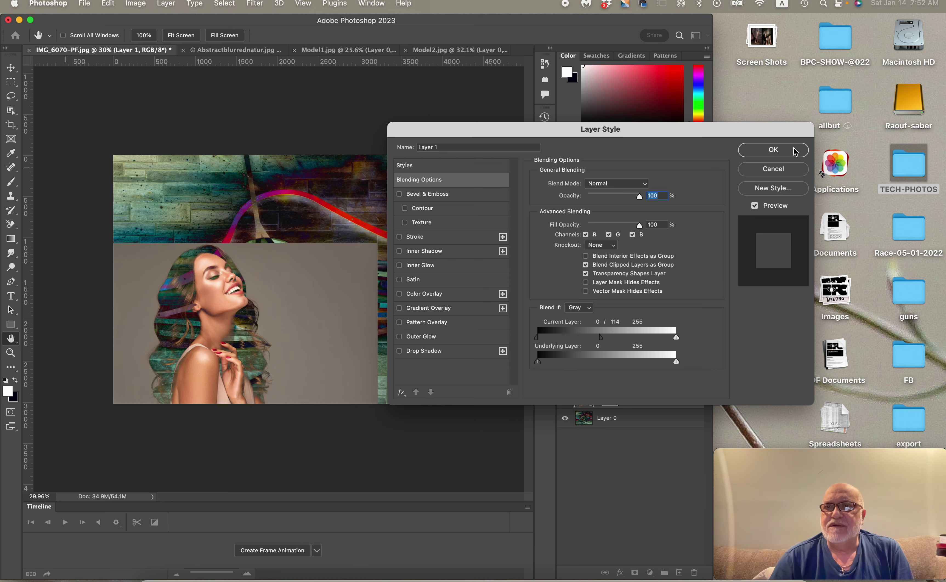
click(773, 150)
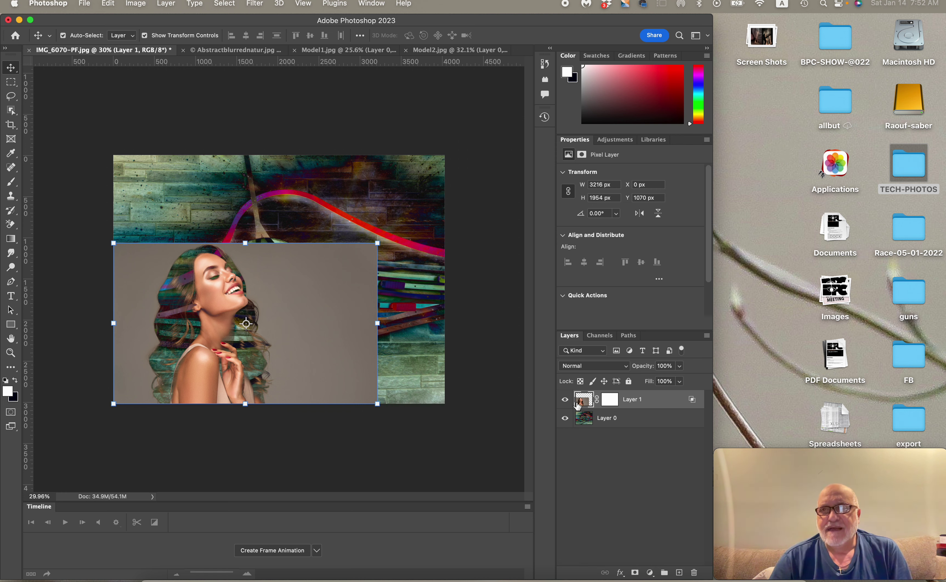
Step: Draw a white-to-black linear gradient on Layer 1's mask from beside the model's hair toward the photo's outer edge, fading the grey backdrop
click(610, 401)
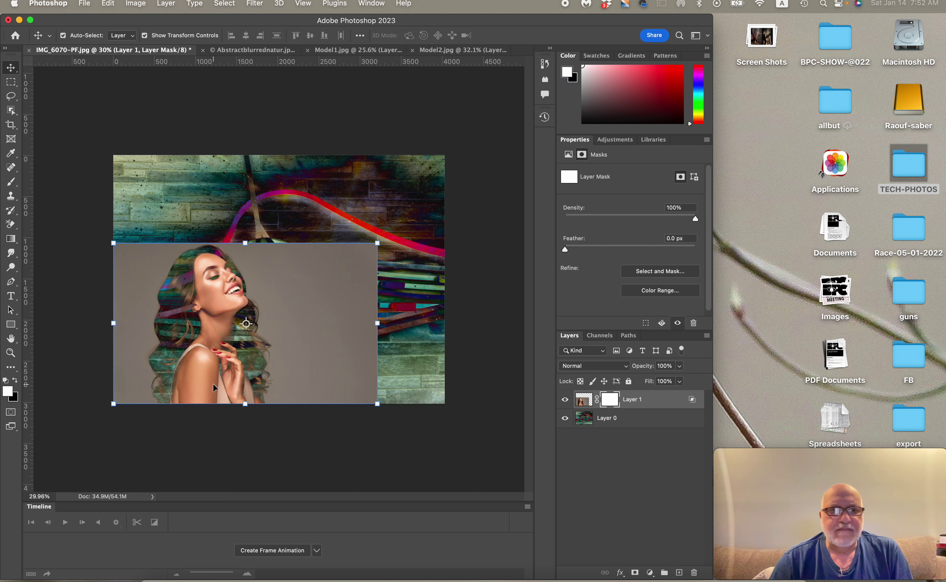
click(11, 238)
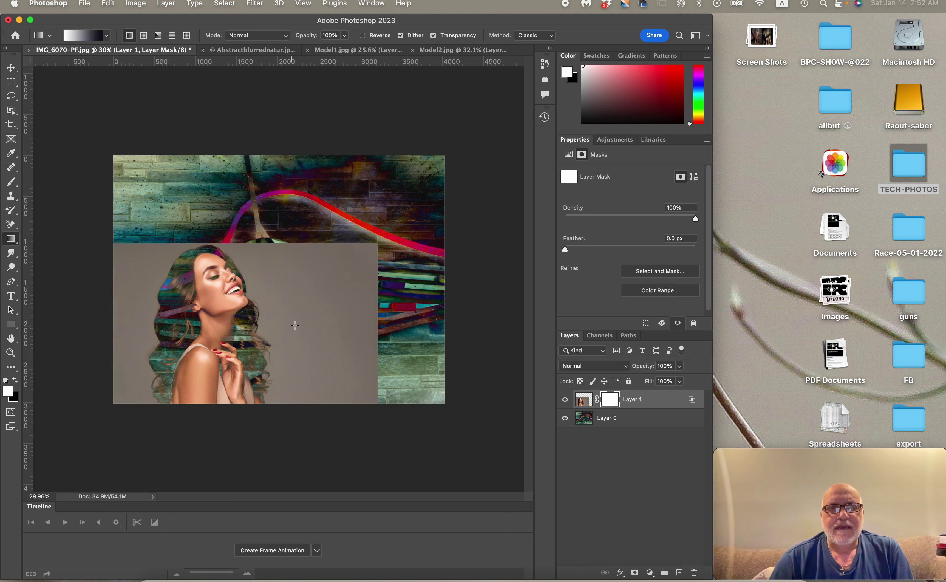
drag(253, 330, 365, 317)
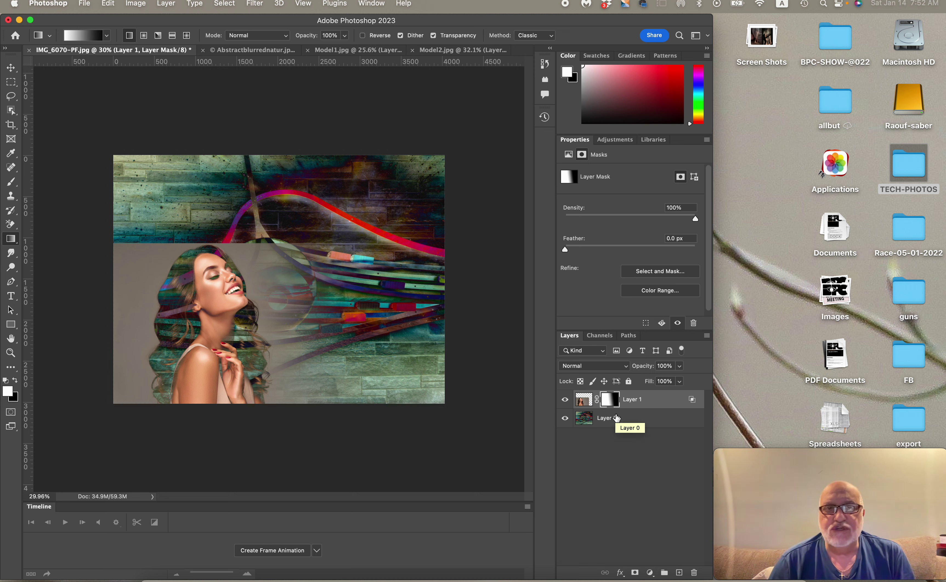
Step: Paint black on Layer 1's mask with a 500 px brush to hide the grey backdrop behind, above and in front of the model
click(10, 182)
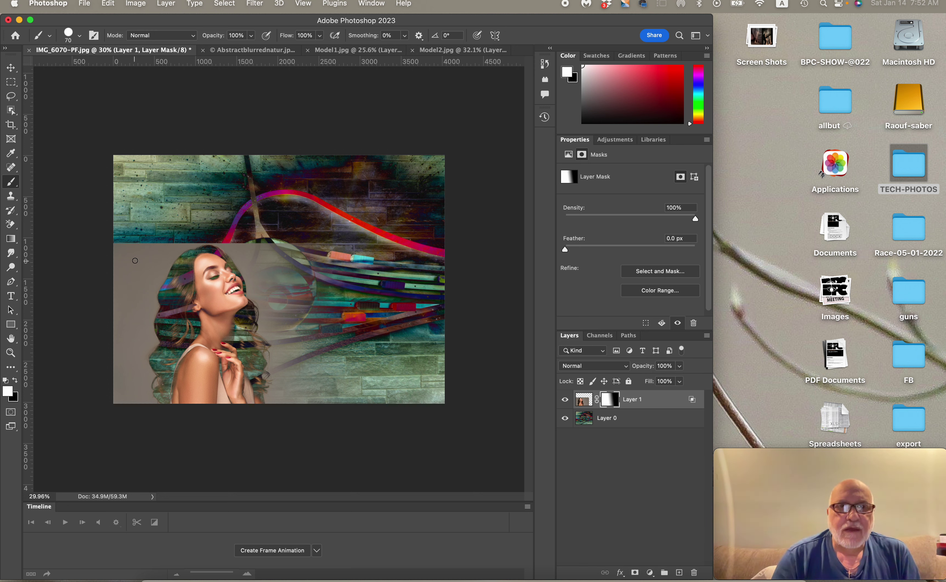
key(bracketright)
key(bracketright)
key(bracketright)
key(bracketright)
key(bracketright)
key(bracketright)
key(bracketright)
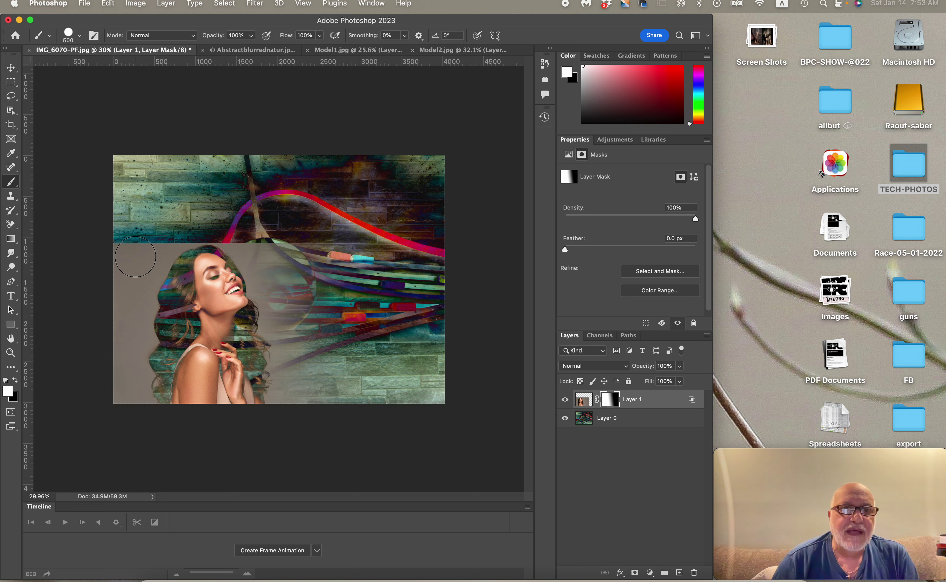
click(14, 382)
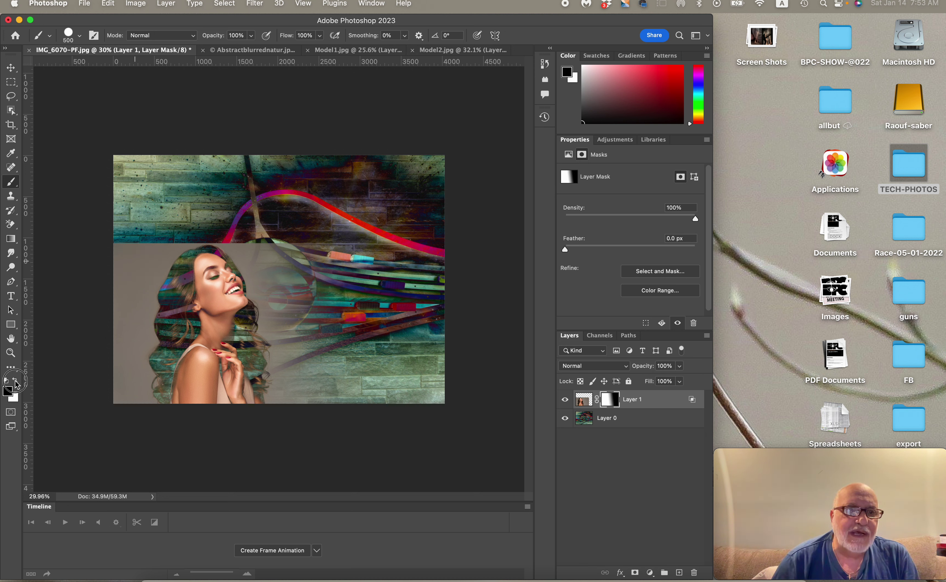
mouse_move(155, 236)
mouse_down()
mouse_move(142, 257)
mouse_move(127, 244)
mouse_move(119, 302)
mouse_move(132, 309)
mouse_move(136, 291)
mouse_move(119, 339)
mouse_move(133, 398)
mouse_move(126, 386)
mouse_move(141, 261)
mouse_move(183, 235)
mouse_move(164, 236)
mouse_move(136, 277)
mouse_move(152, 270)
mouse_move(140, 290)
mouse_move(141, 334)
mouse_up()
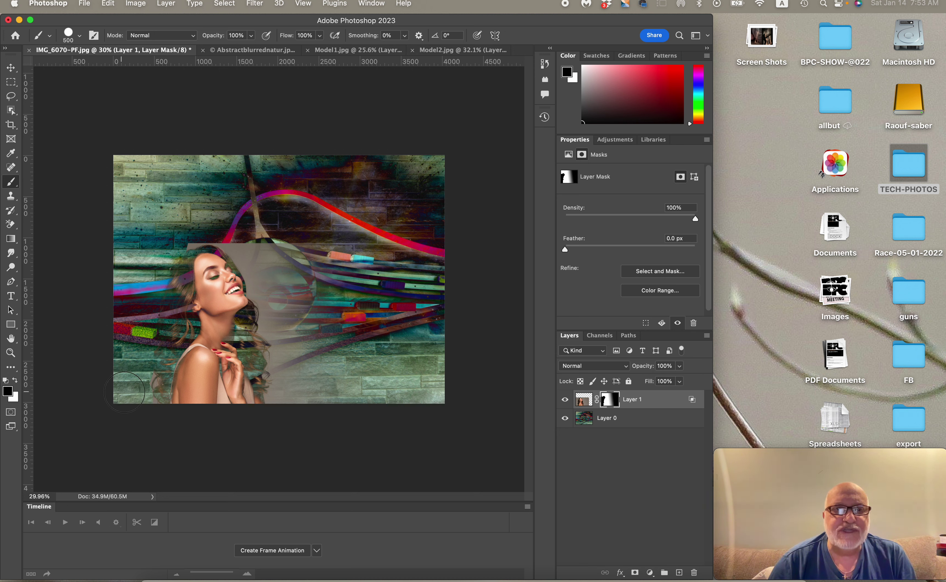
drag(245, 240, 190, 225)
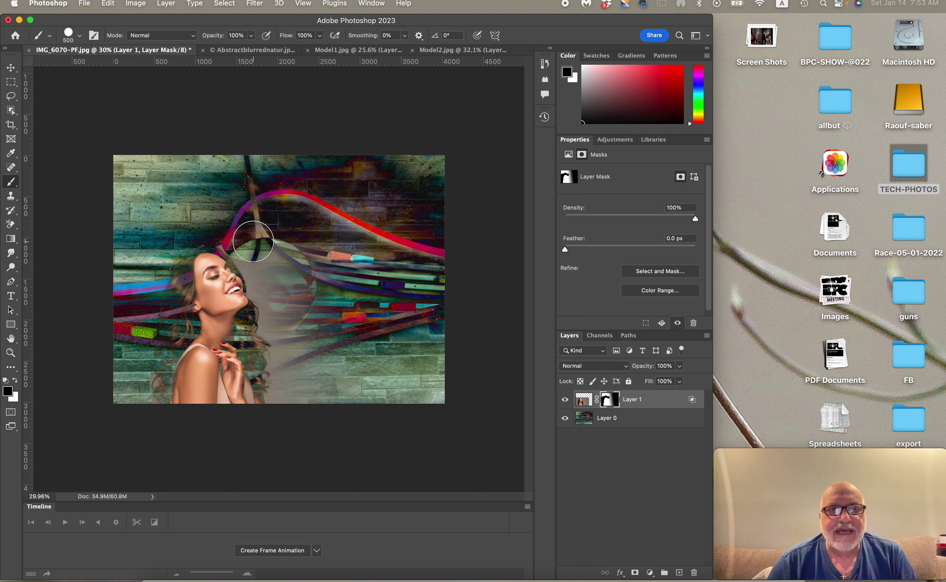
mouse_move(259, 255)
mouse_down()
mouse_move(282, 292)
mouse_move(304, 256)
mouse_move(281, 320)
mouse_move(252, 243)
mouse_move(271, 259)
mouse_move(275, 328)
mouse_move(268, 287)
mouse_up()
click(267, 289)
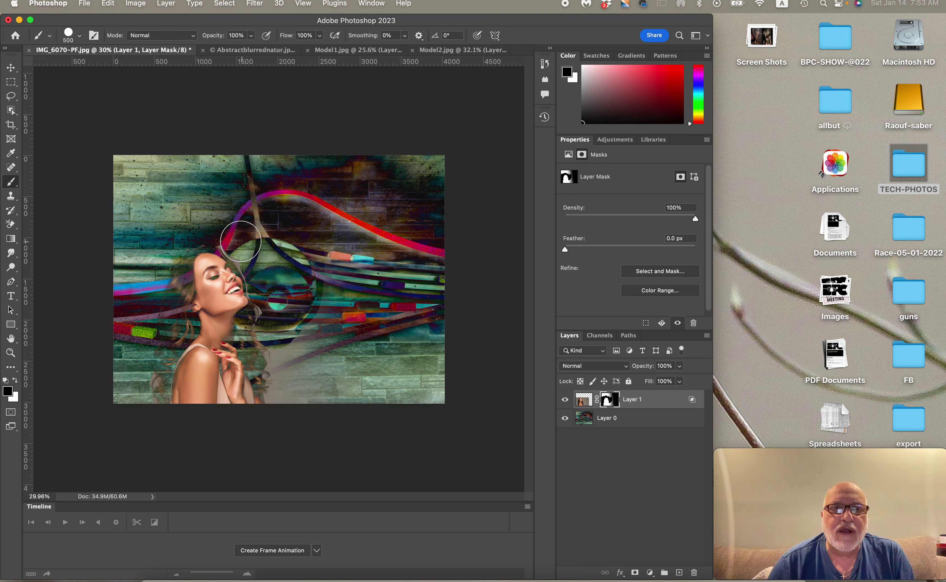